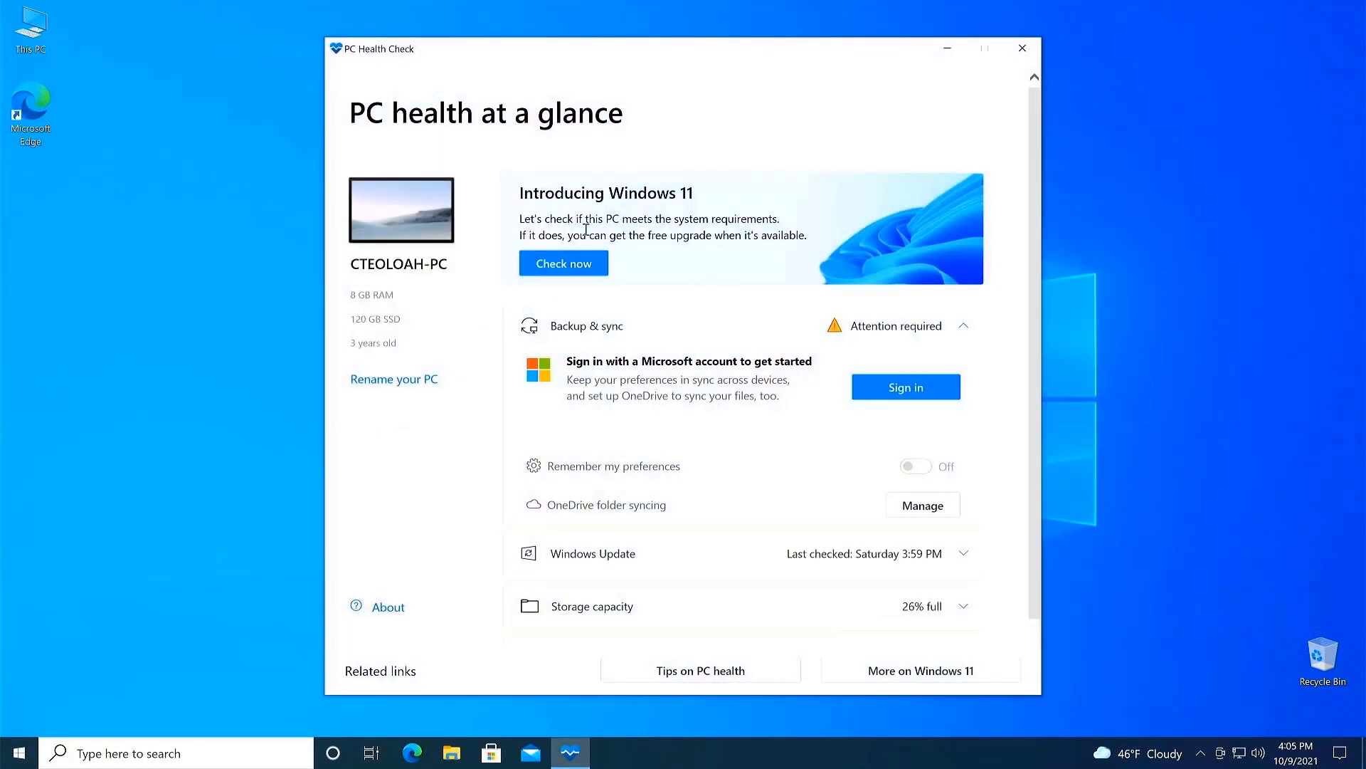
Check this PC against the Windows 11 system requirements, examine the TPM and processor results, and close PC Health Check
click(566, 268)
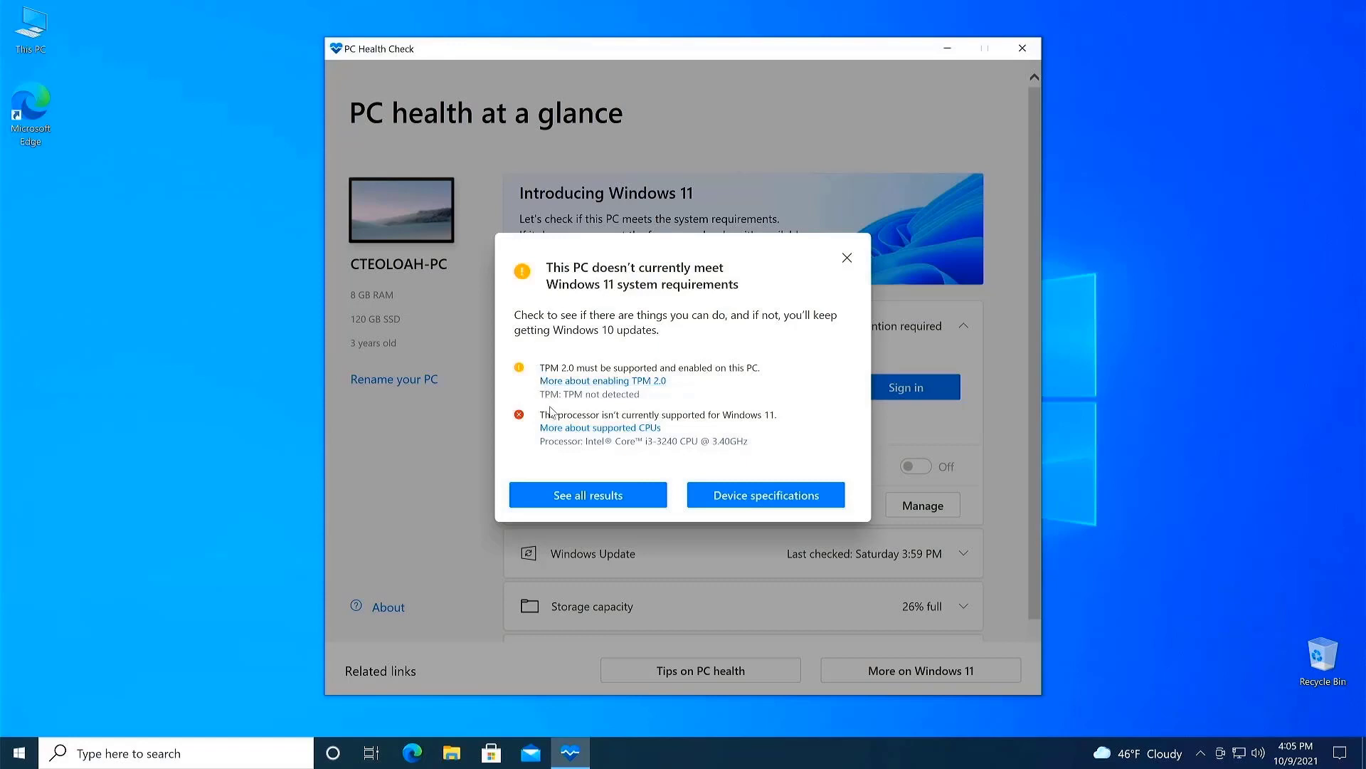
drag(539, 391, 667, 401)
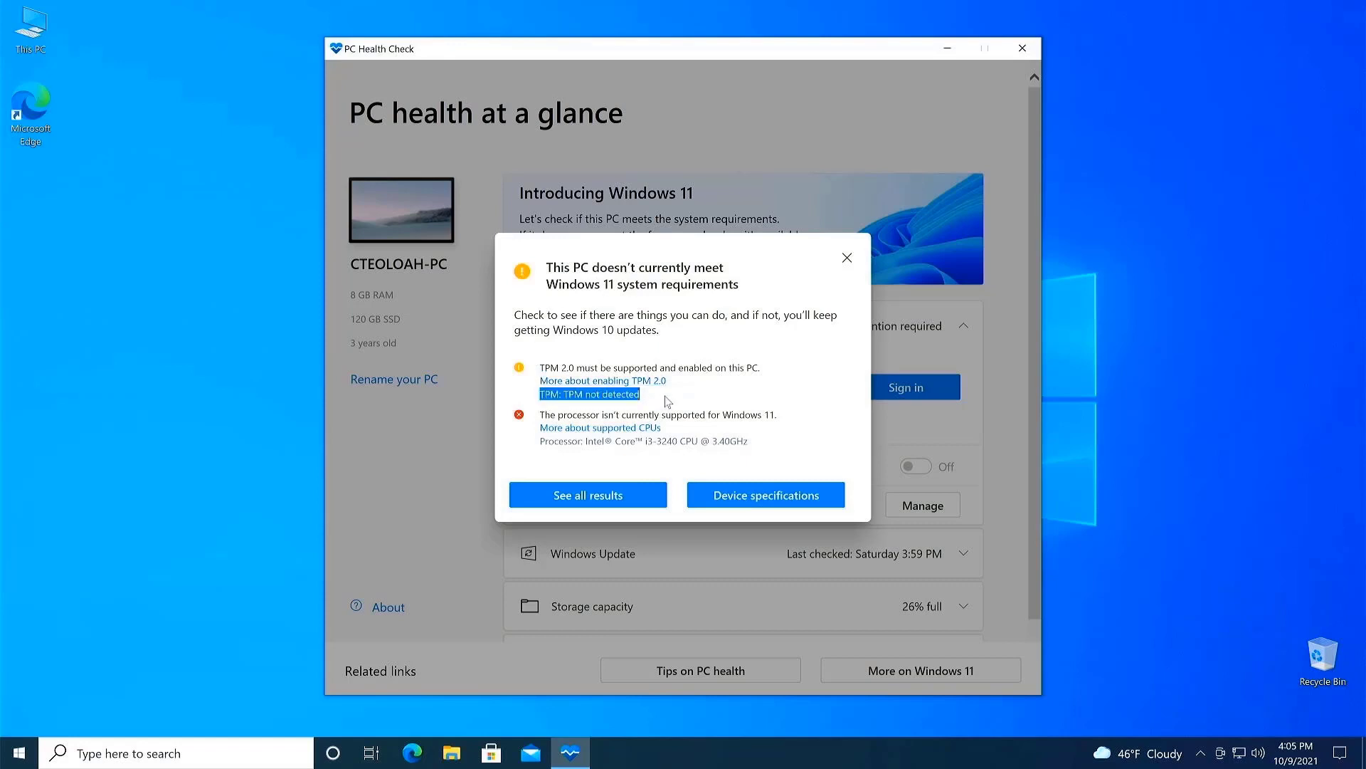
drag(540, 441, 777, 435)
click(780, 453)
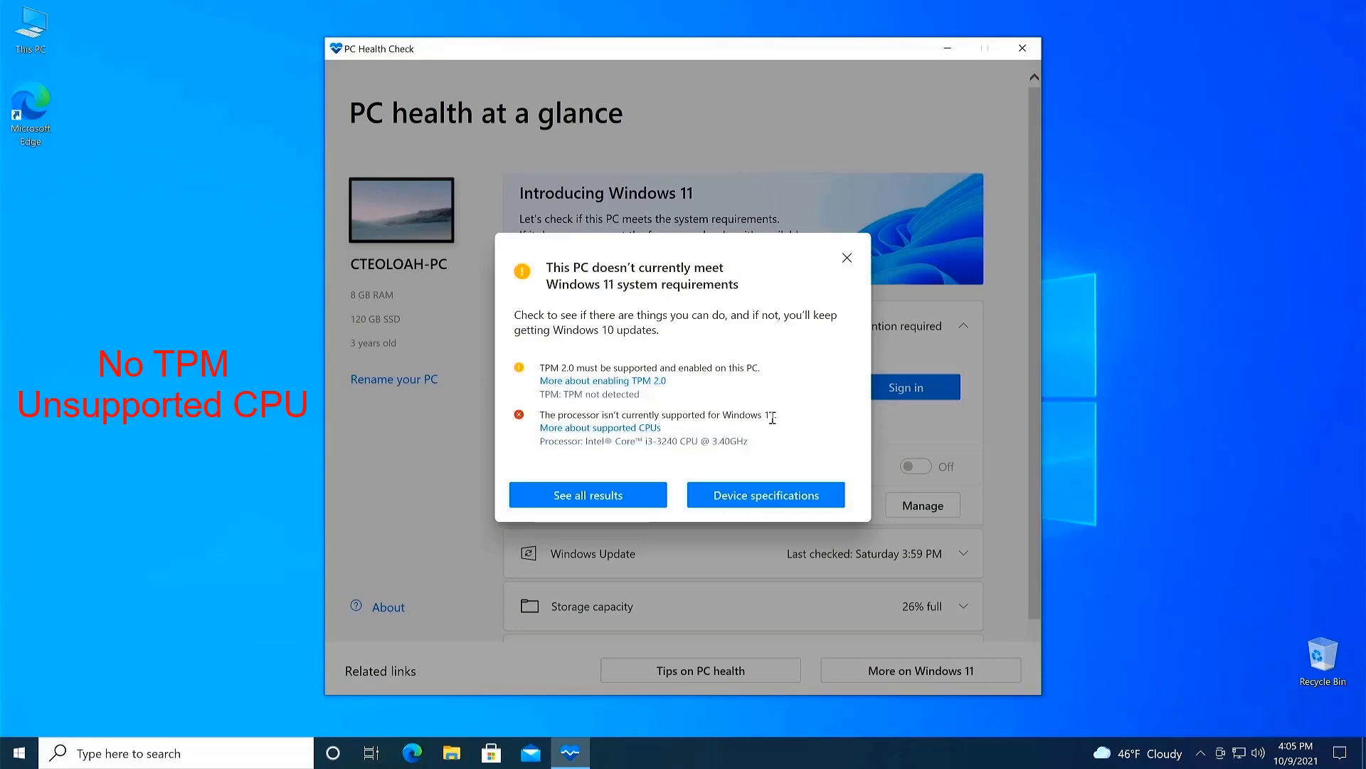
click(847, 261)
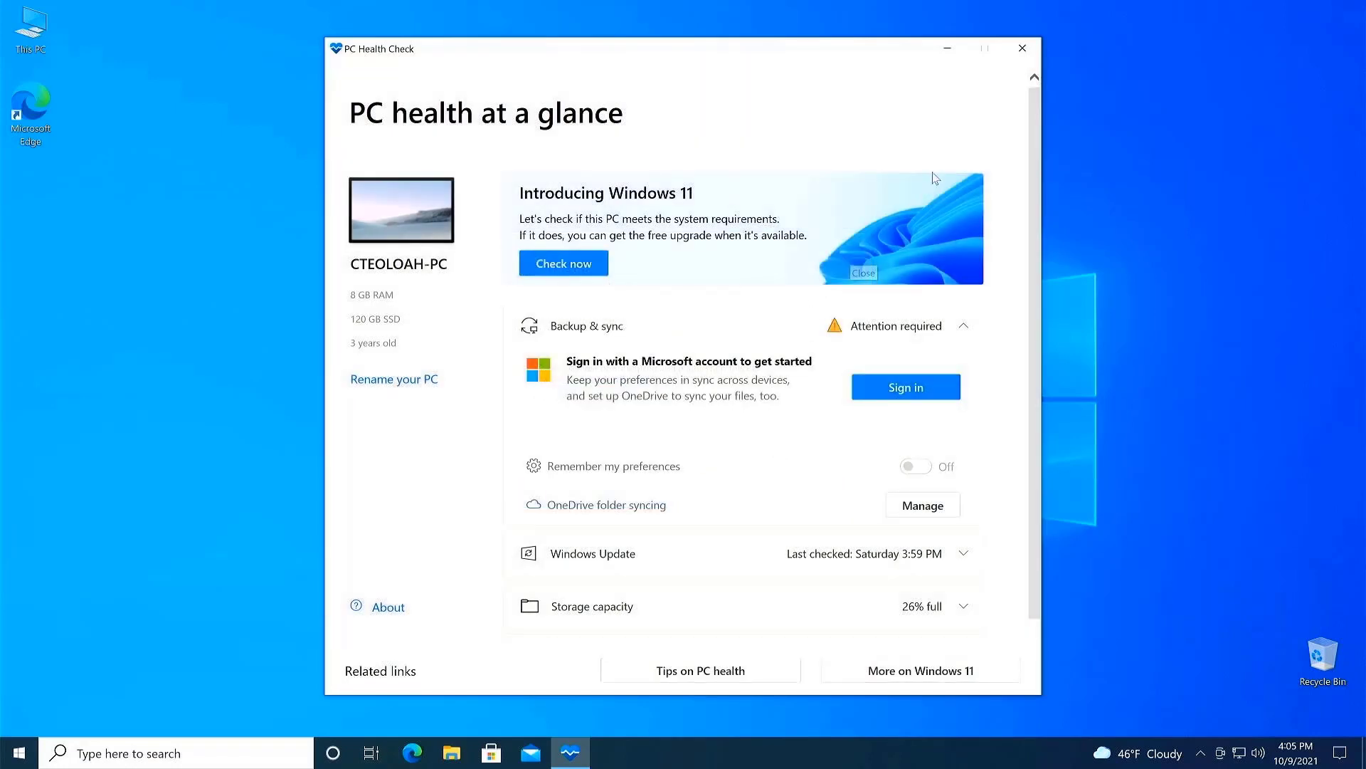
click(1023, 50)
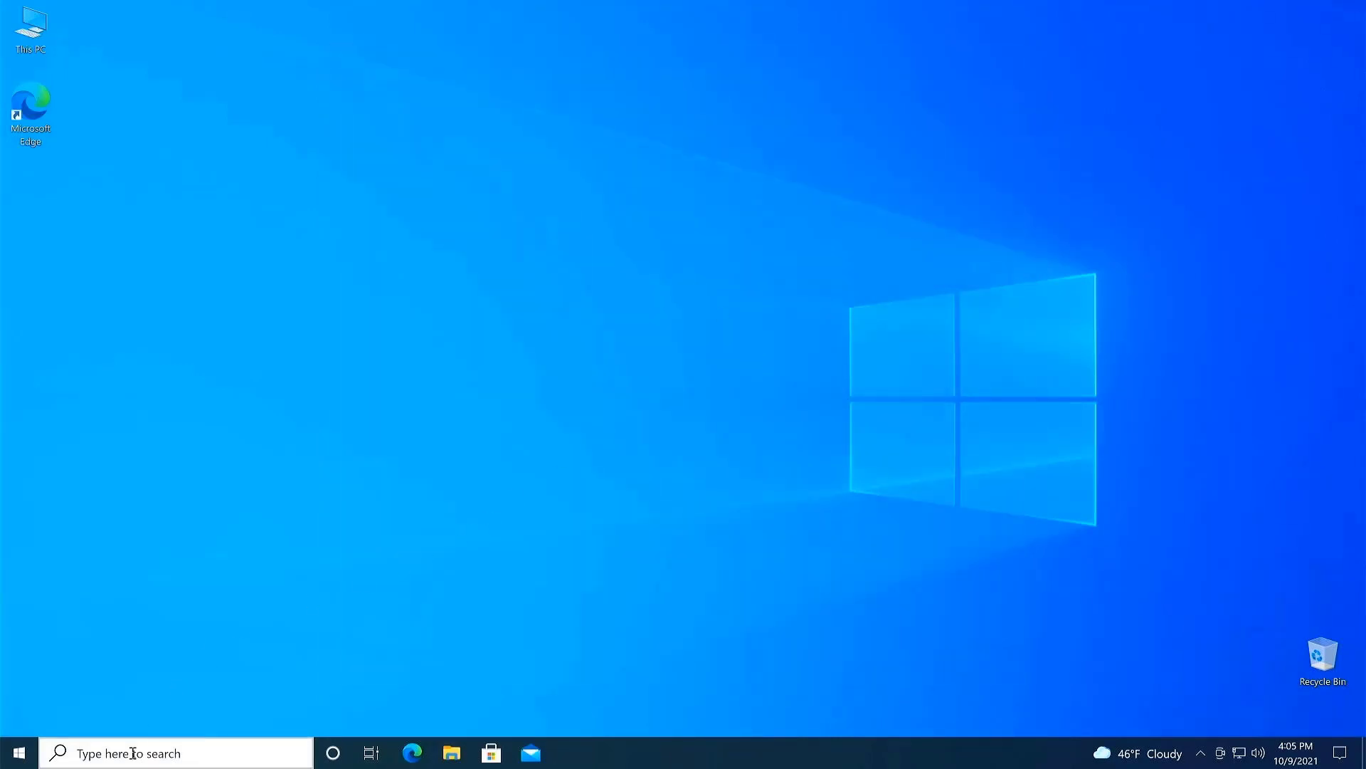
Search the web for "download windows 11" and open Microsoft's official Download Windows 11 page
click(132, 753)
text(do)
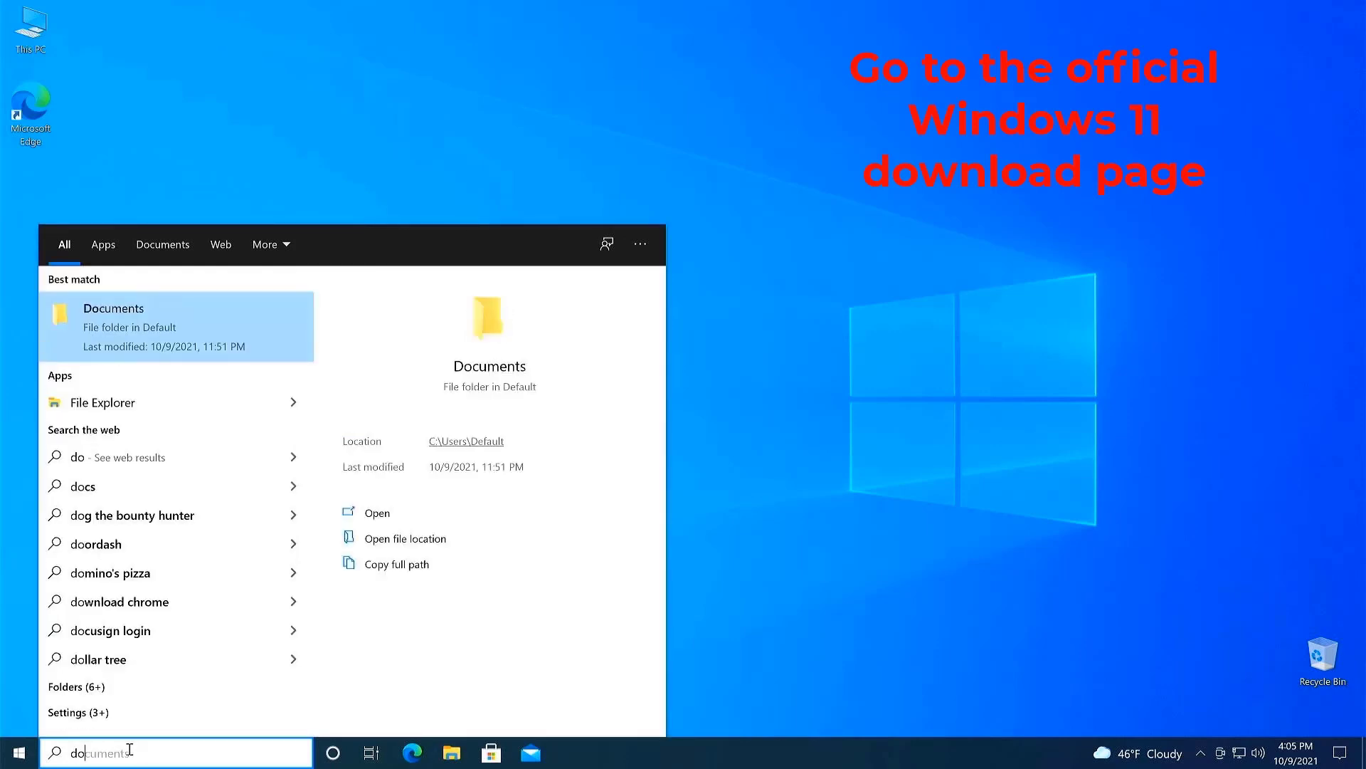
text(wnload)
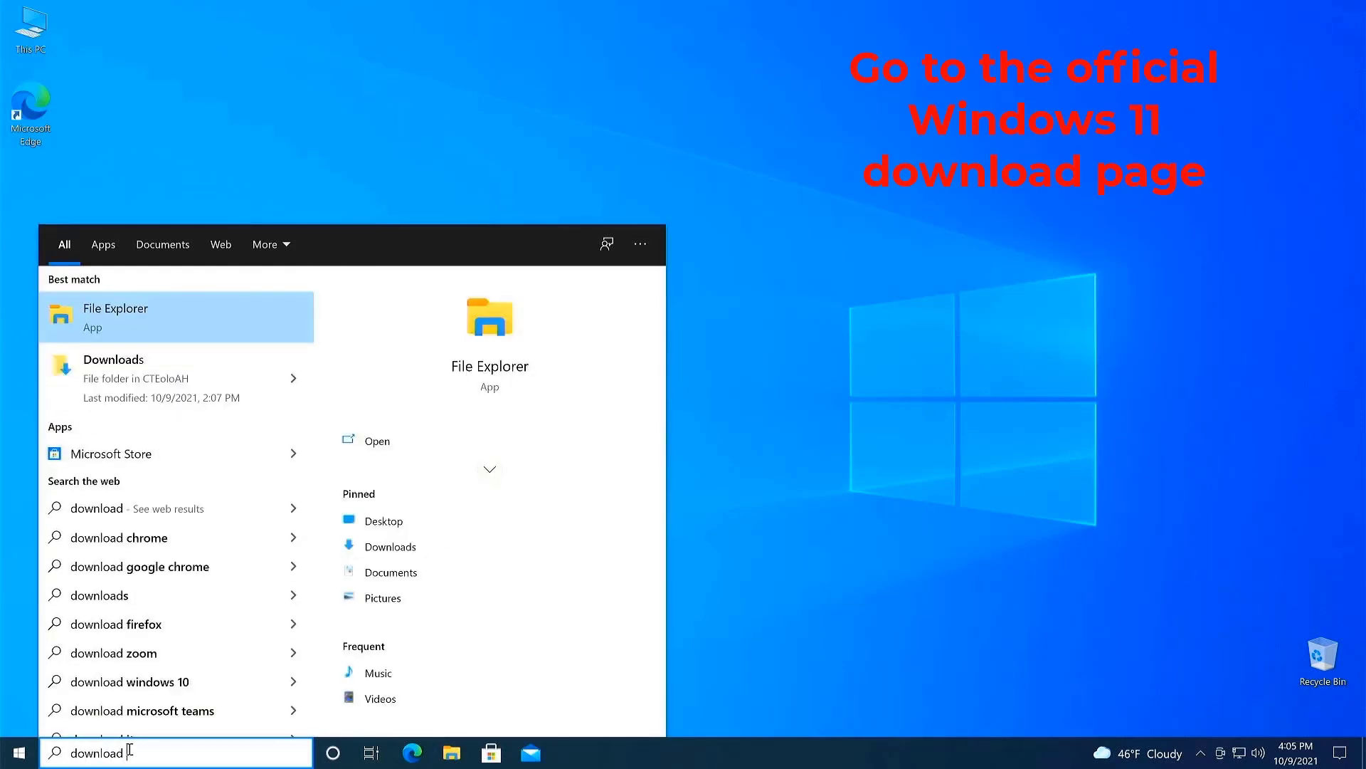
text( windows 11)
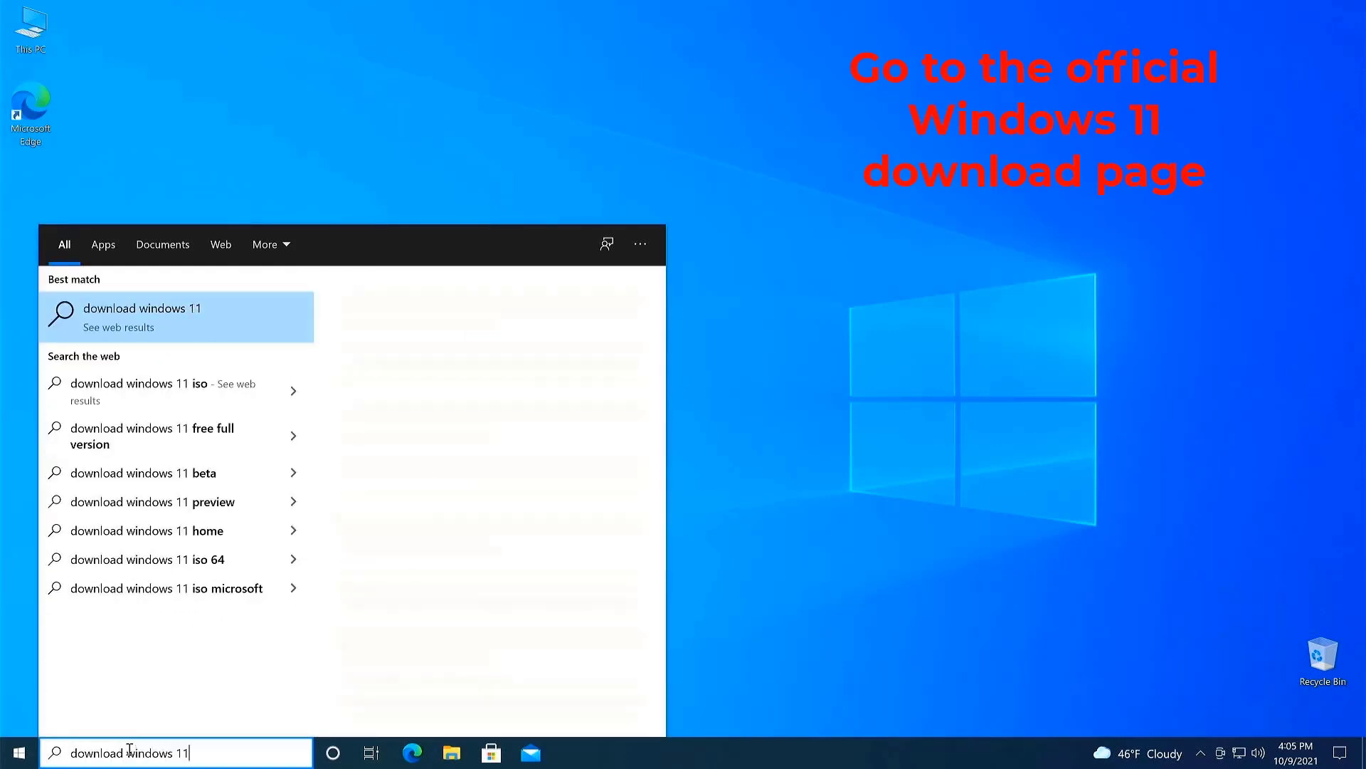
key(Return)
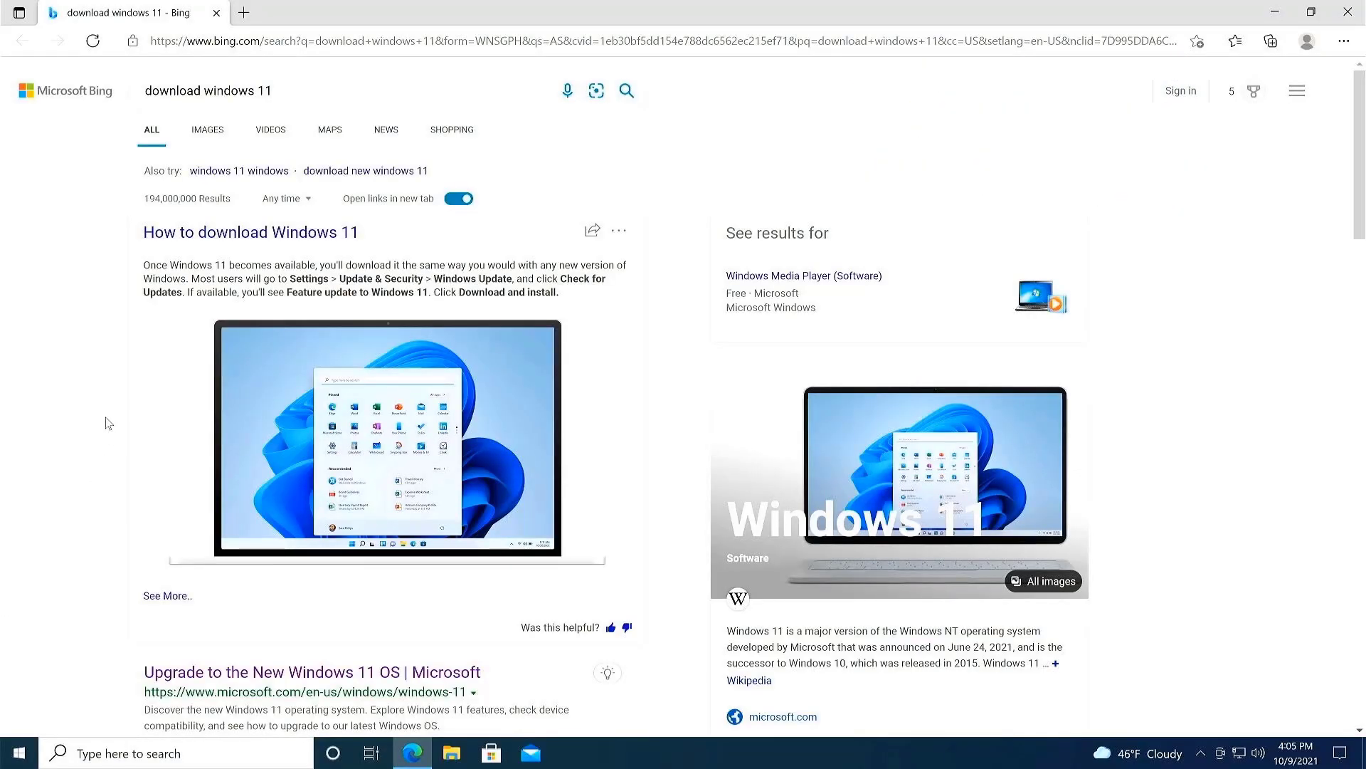
scroll(106, 422, down, 3)
scroll(106, 422, down, 3)
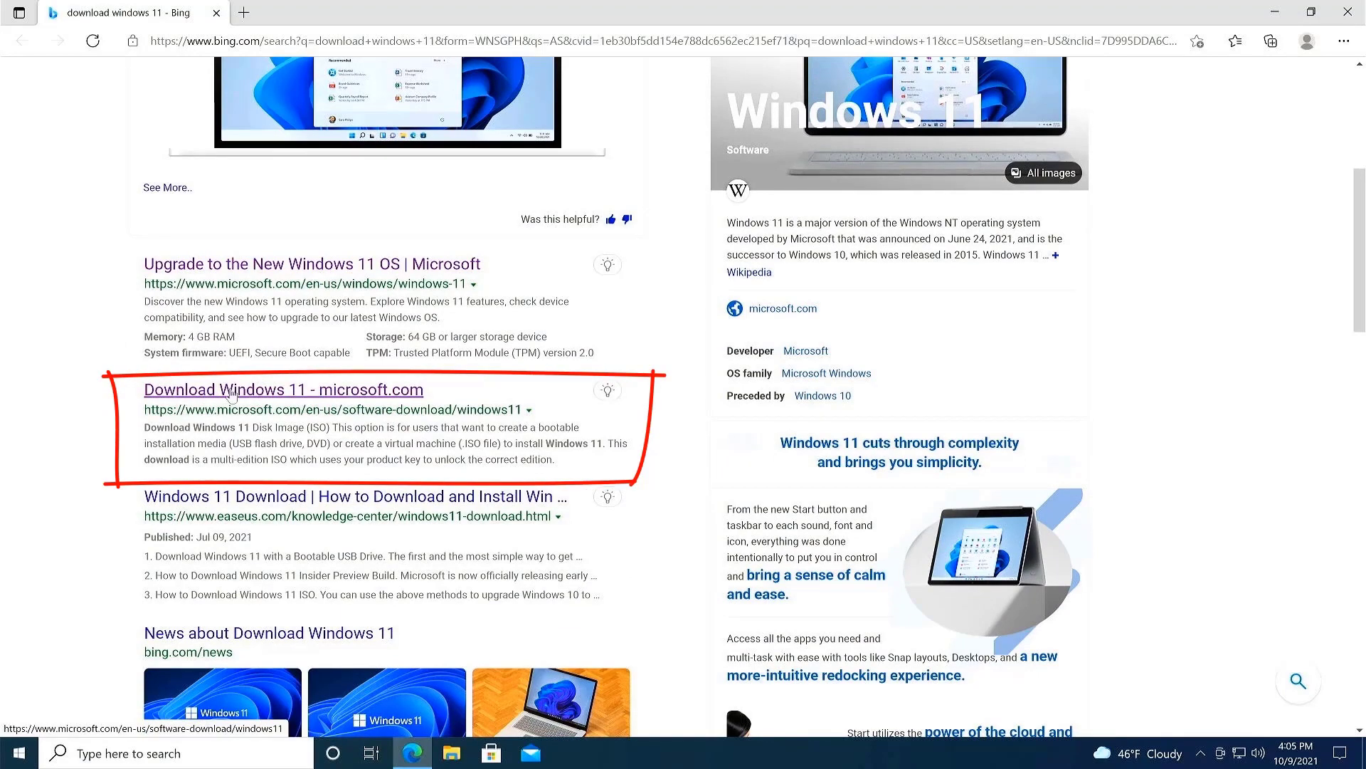
click(235, 392)
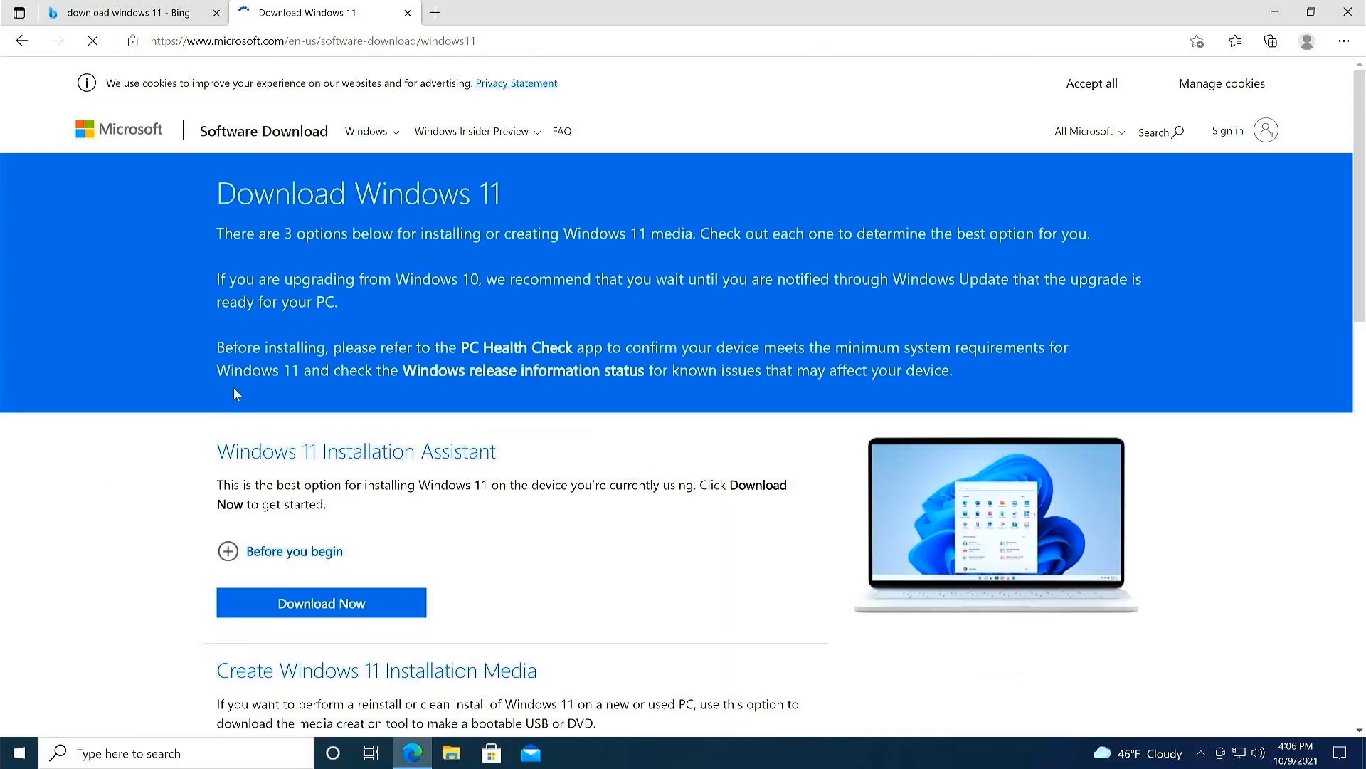
Download MediaCreationToolW11.exe from the Create Windows 11 Installation Media section
scroll(236, 393, down, 4)
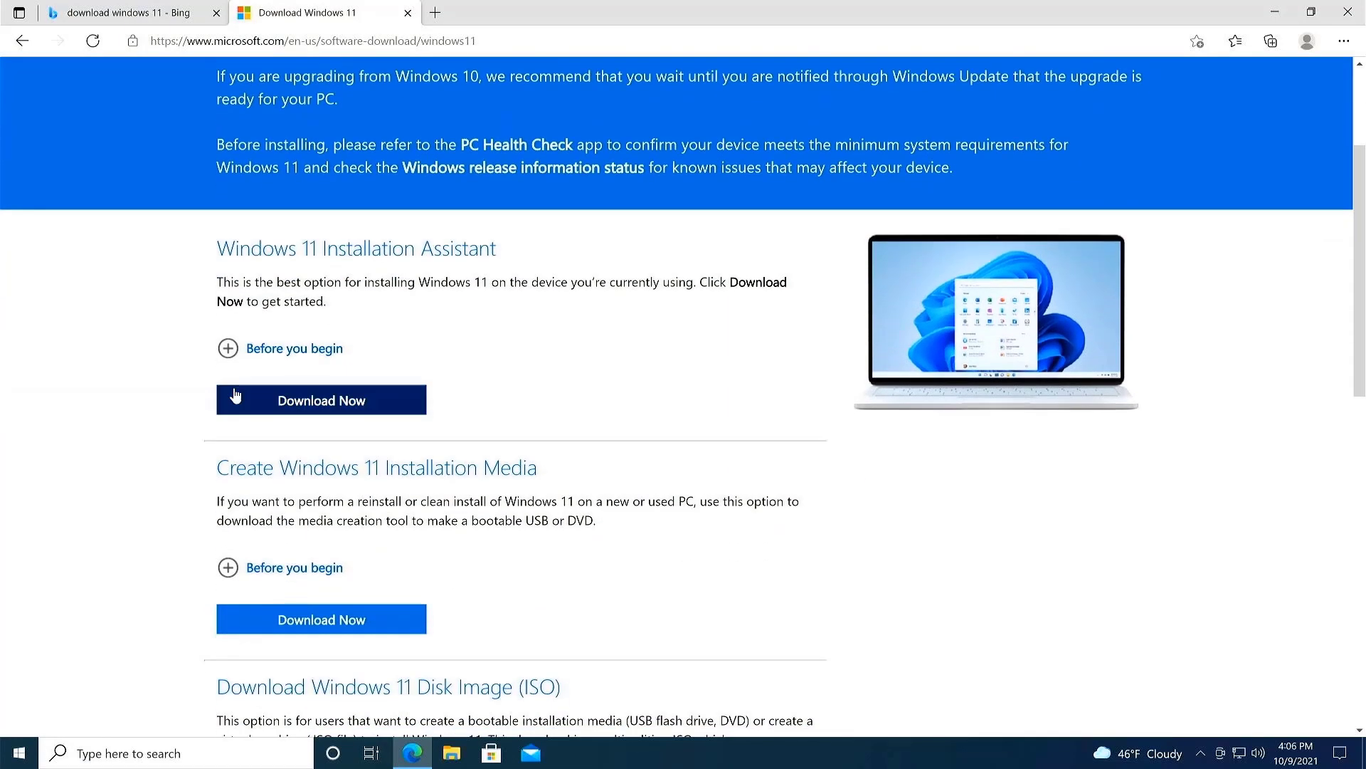
scroll(305, 385, down, 2)
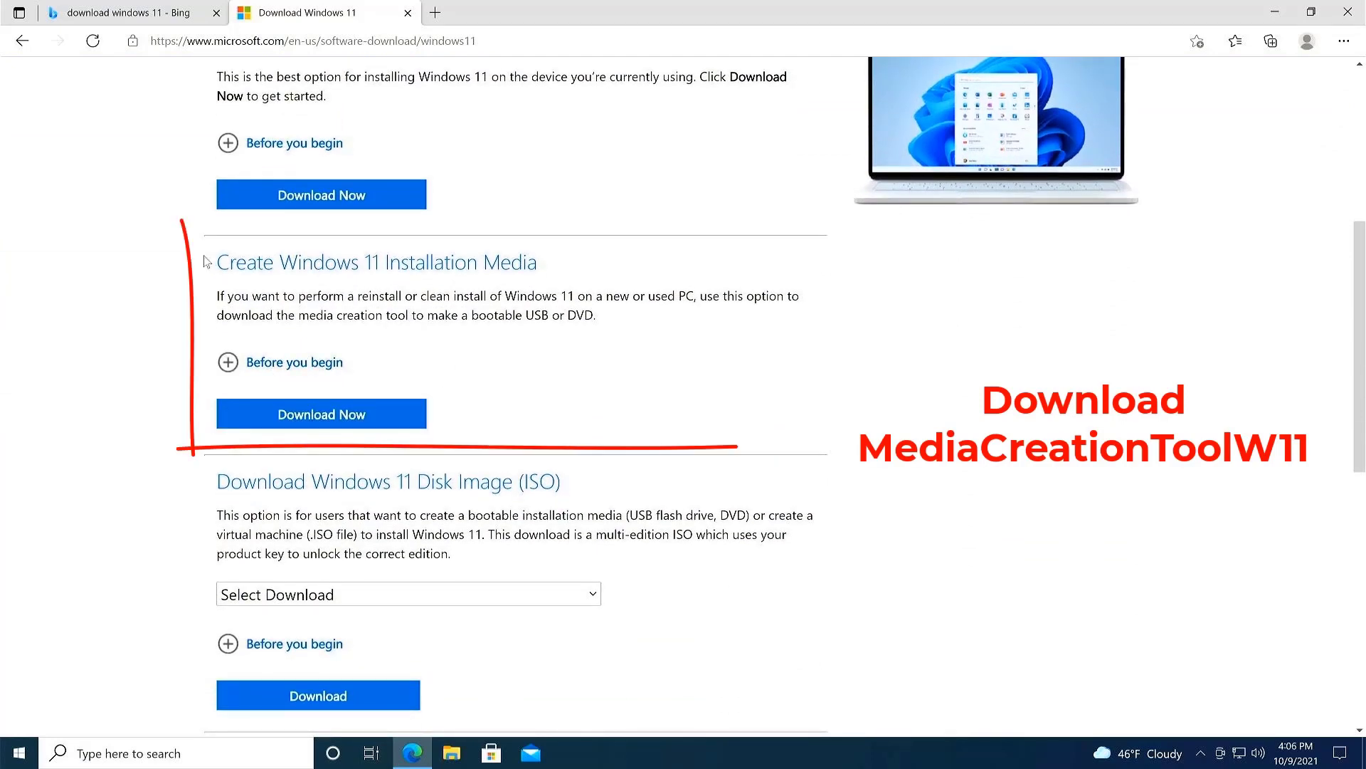
drag(212, 262, 558, 268)
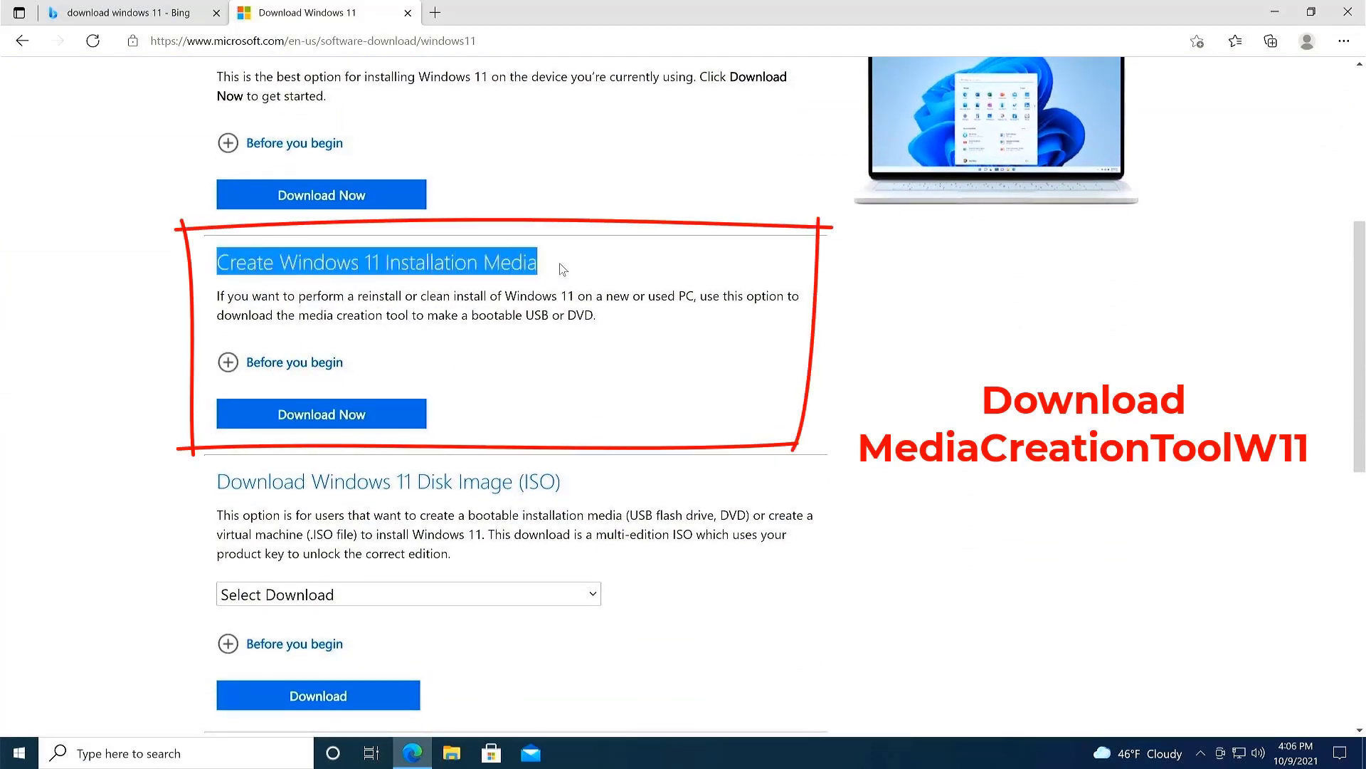
click(320, 420)
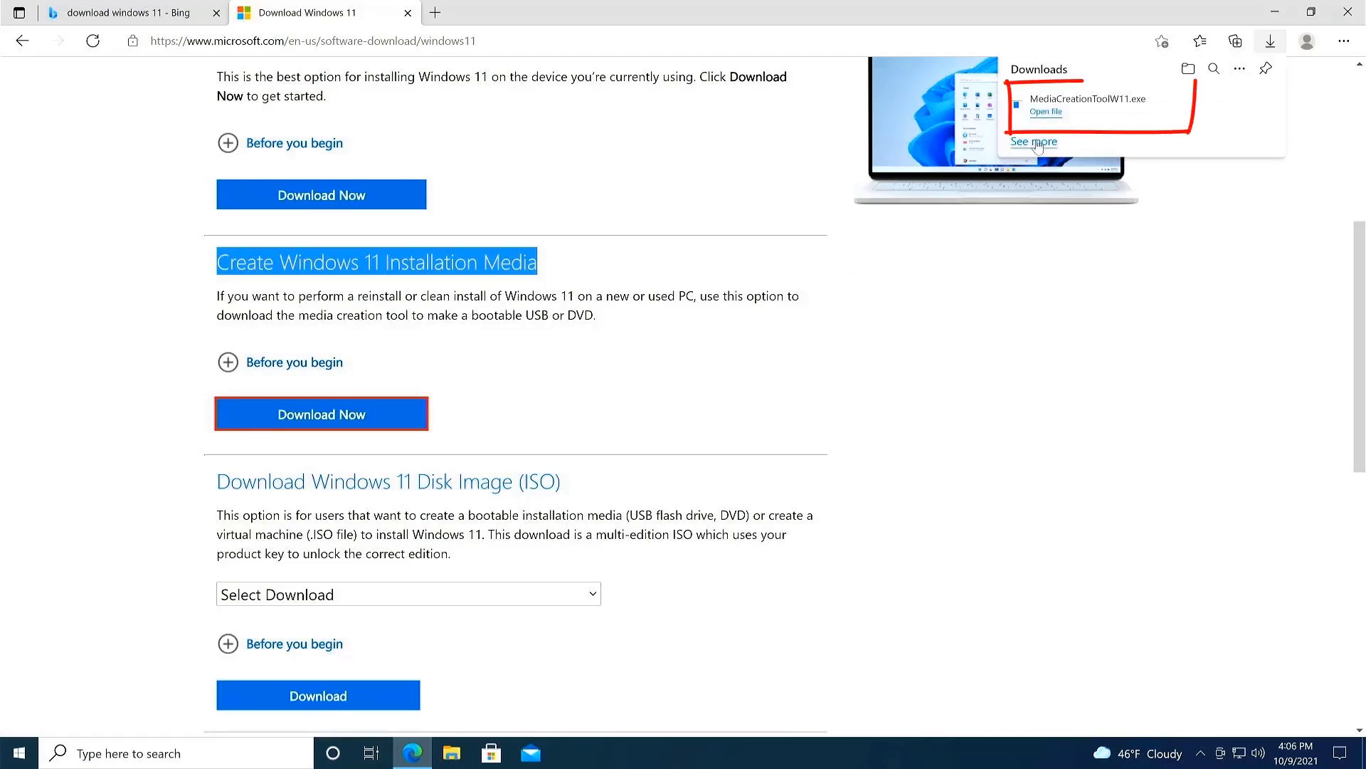
Run the downloaded MediaCreationToolW11.exe with permission to make changes and accept its license terms
click(1044, 112)
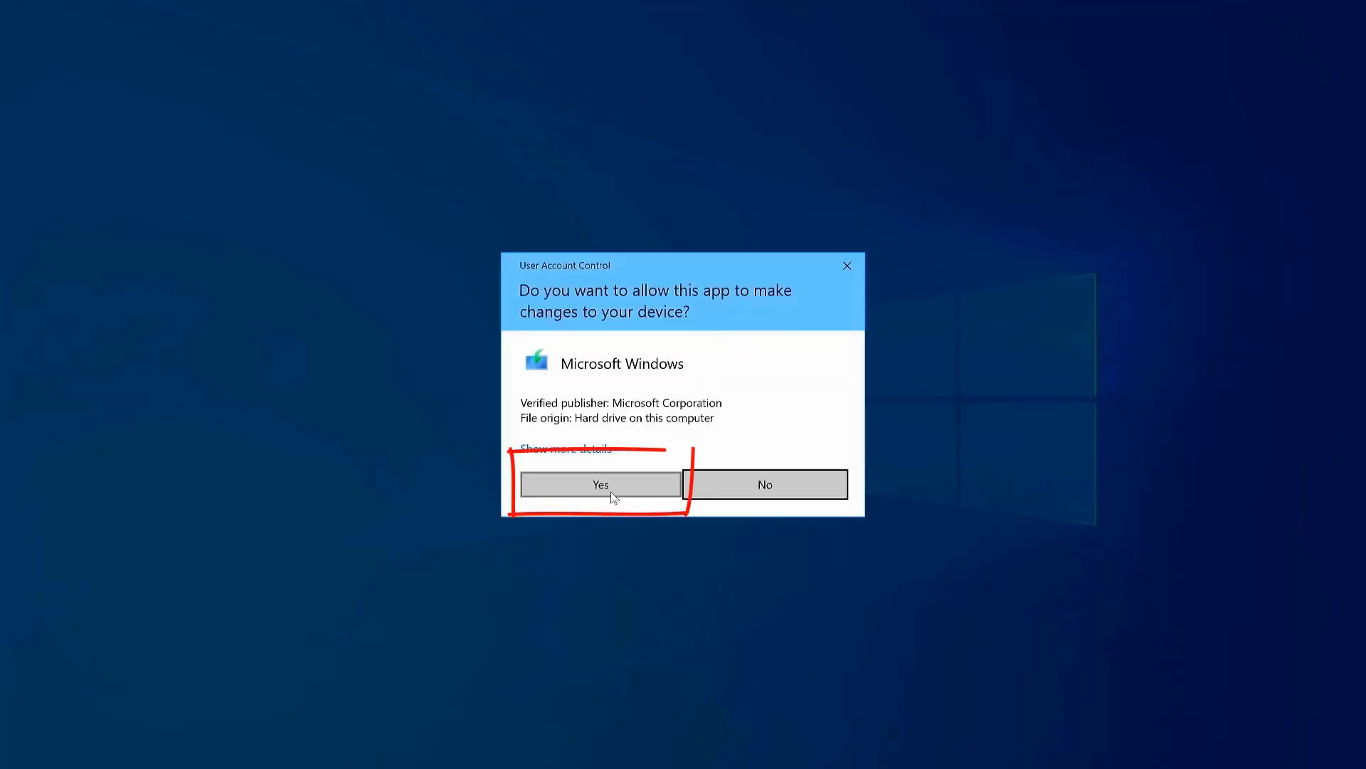
click(612, 491)
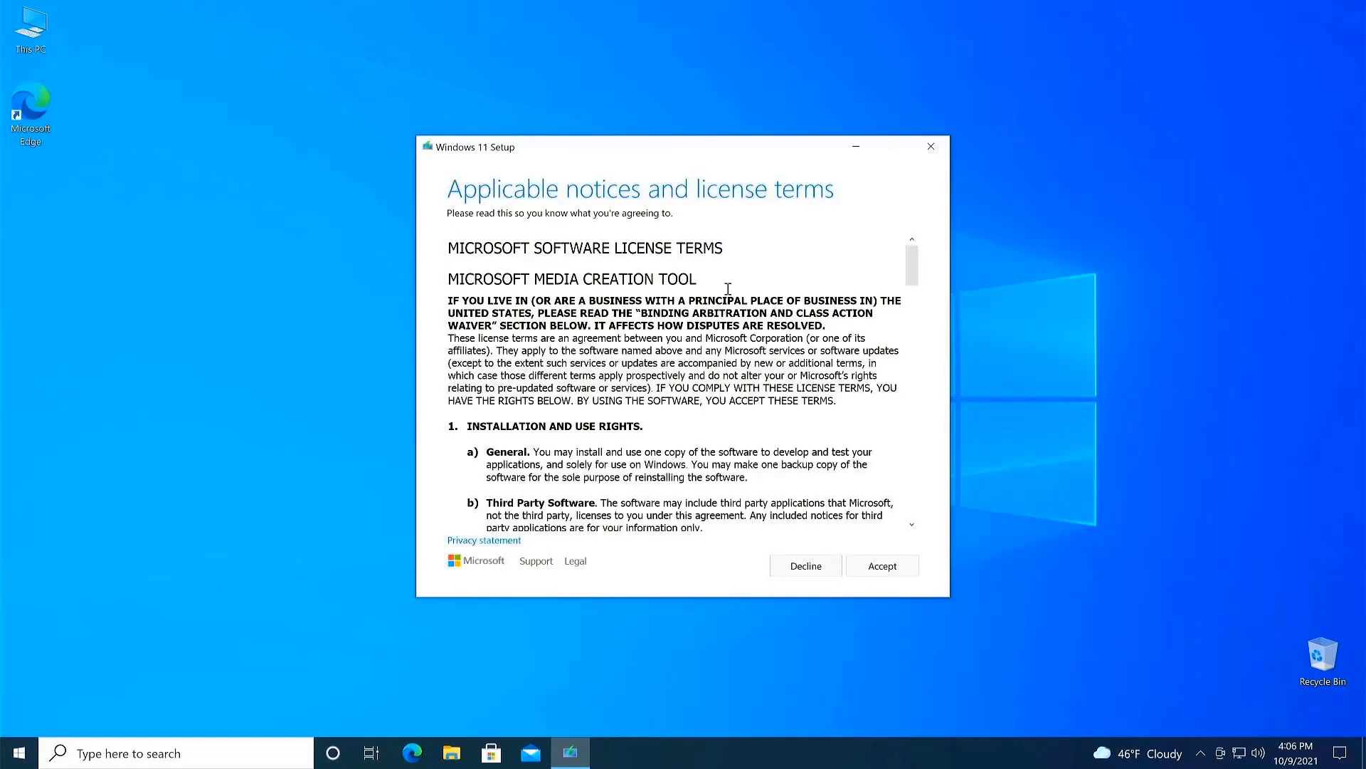
click(873, 565)
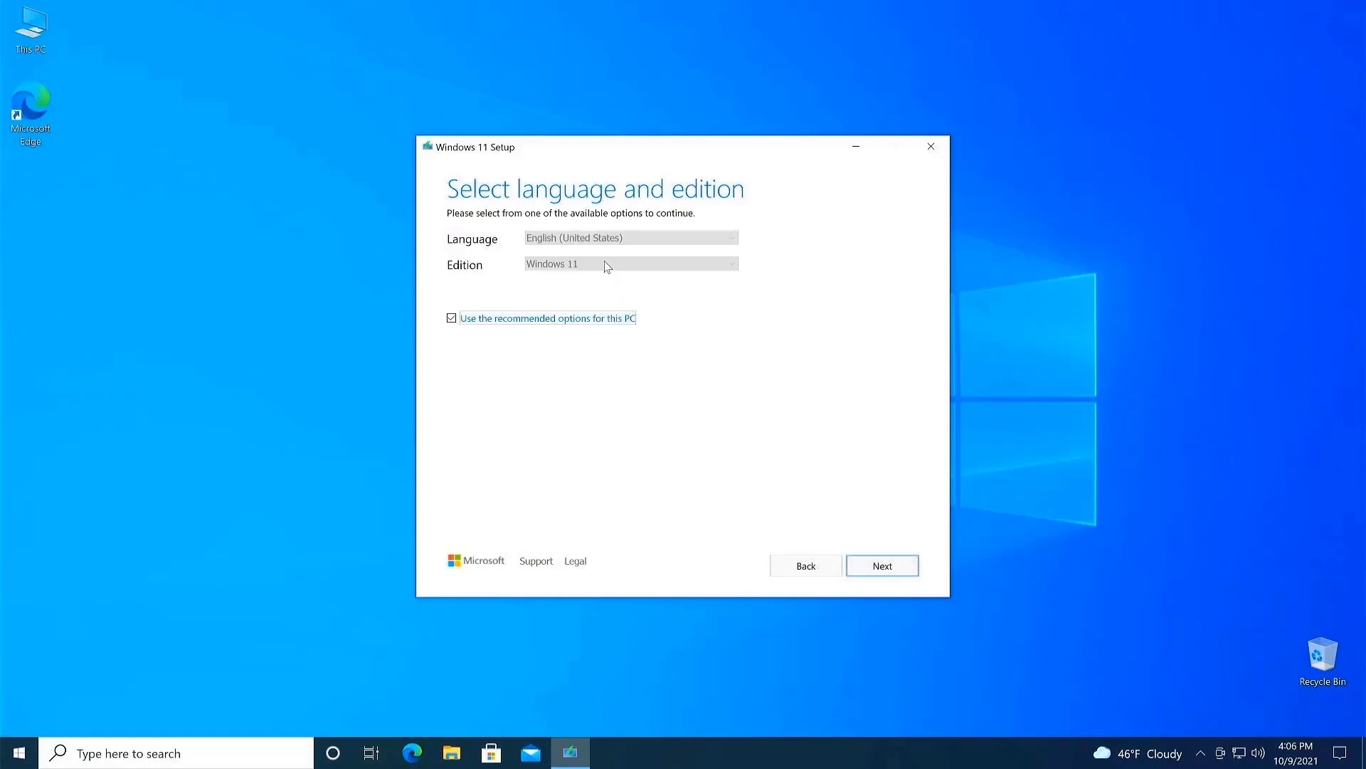
Keep the recommended language and edition options for this PC and continue to the media choice
click(508, 322)
click(507, 322)
click(891, 573)
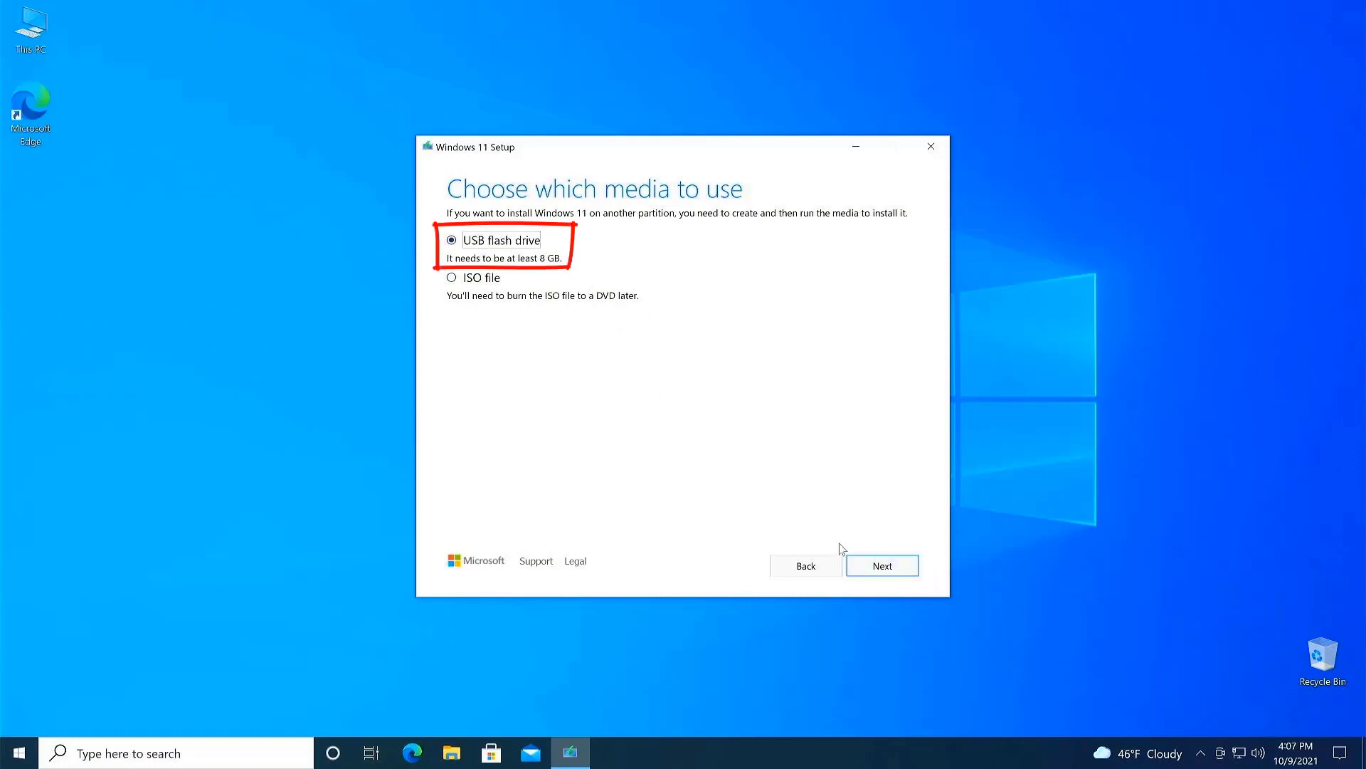
Create the Windows 11 installation media on USB flash drive D: and finish the setup tool
click(890, 569)
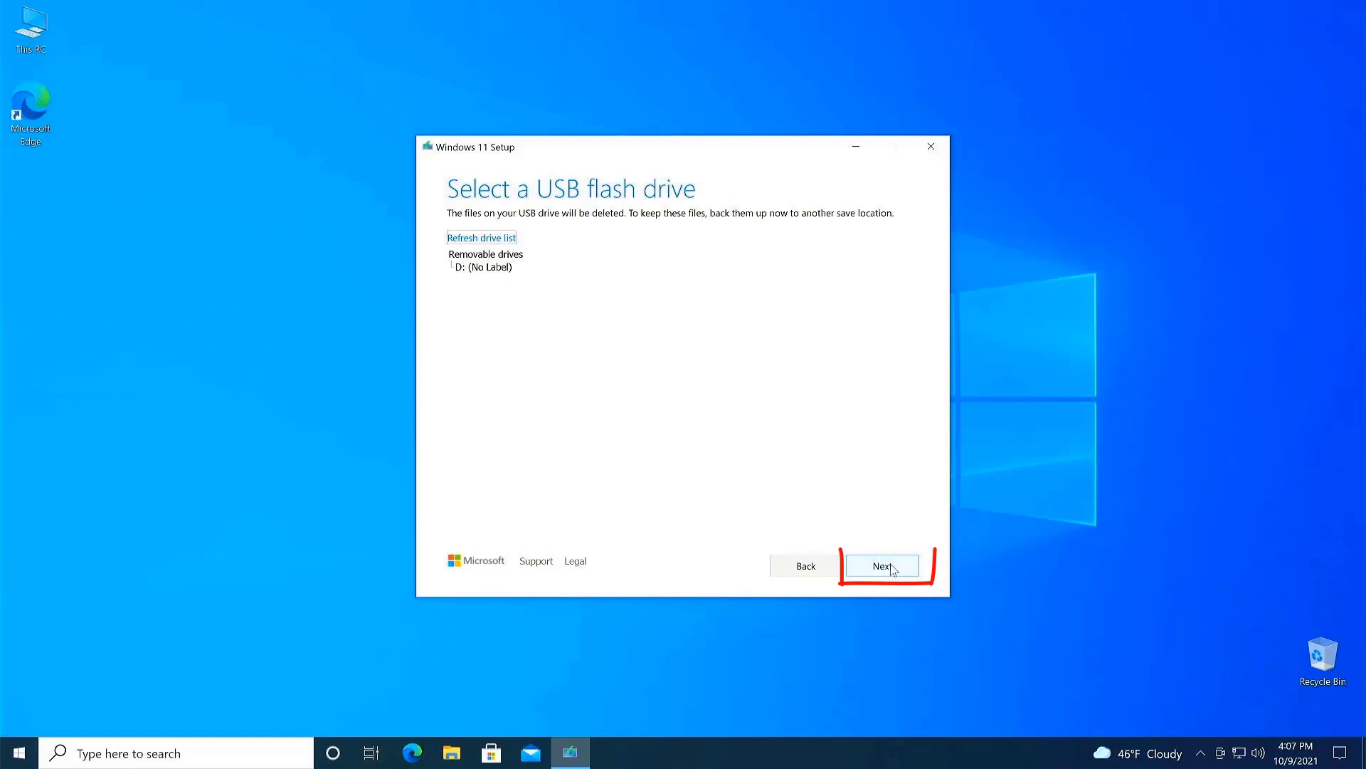
click(496, 268)
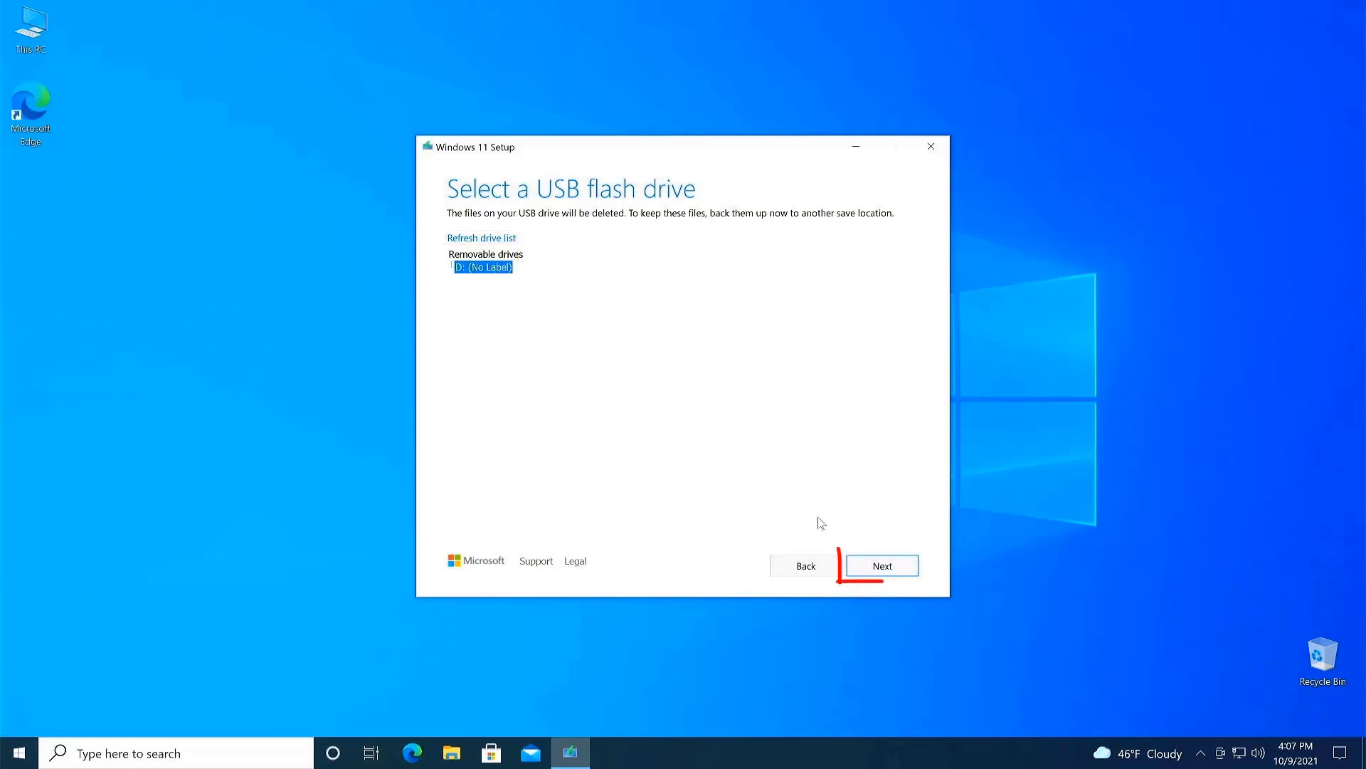
click(882, 566)
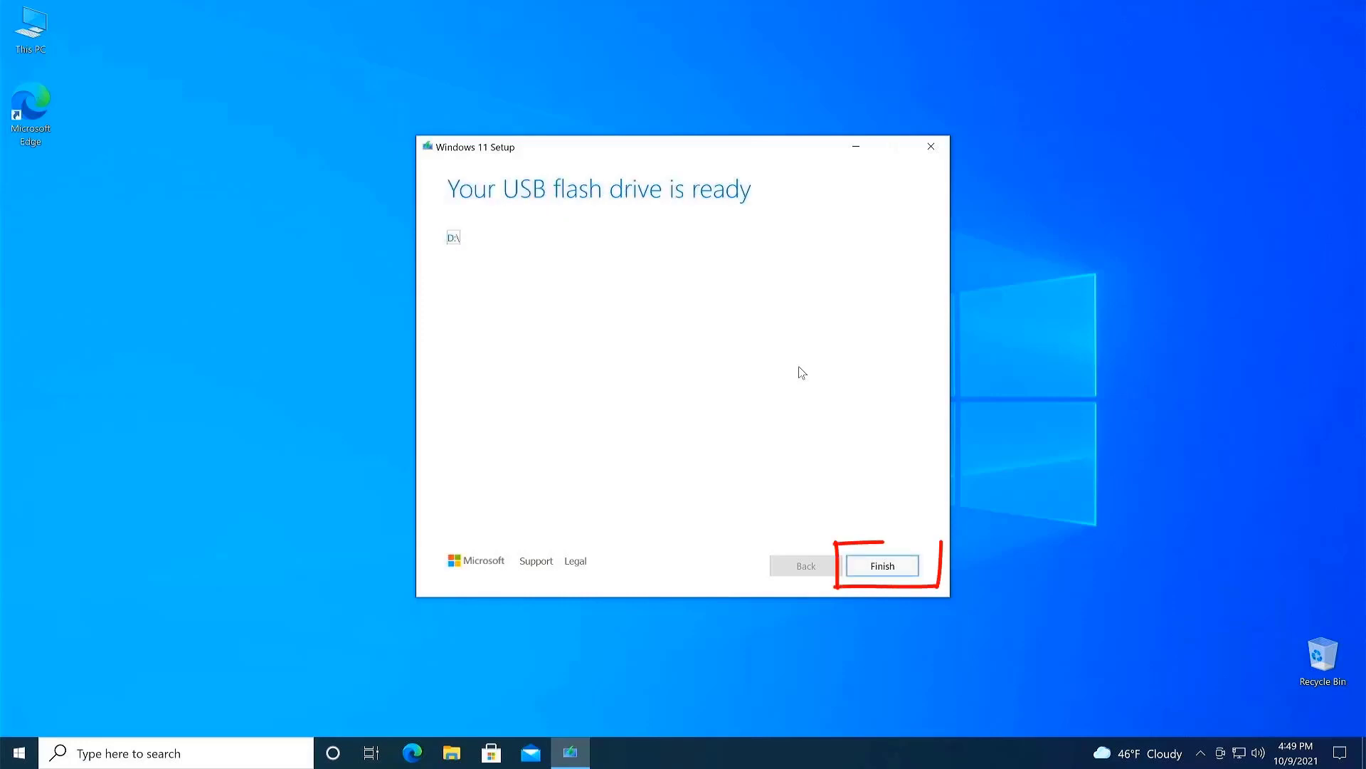
click(891, 568)
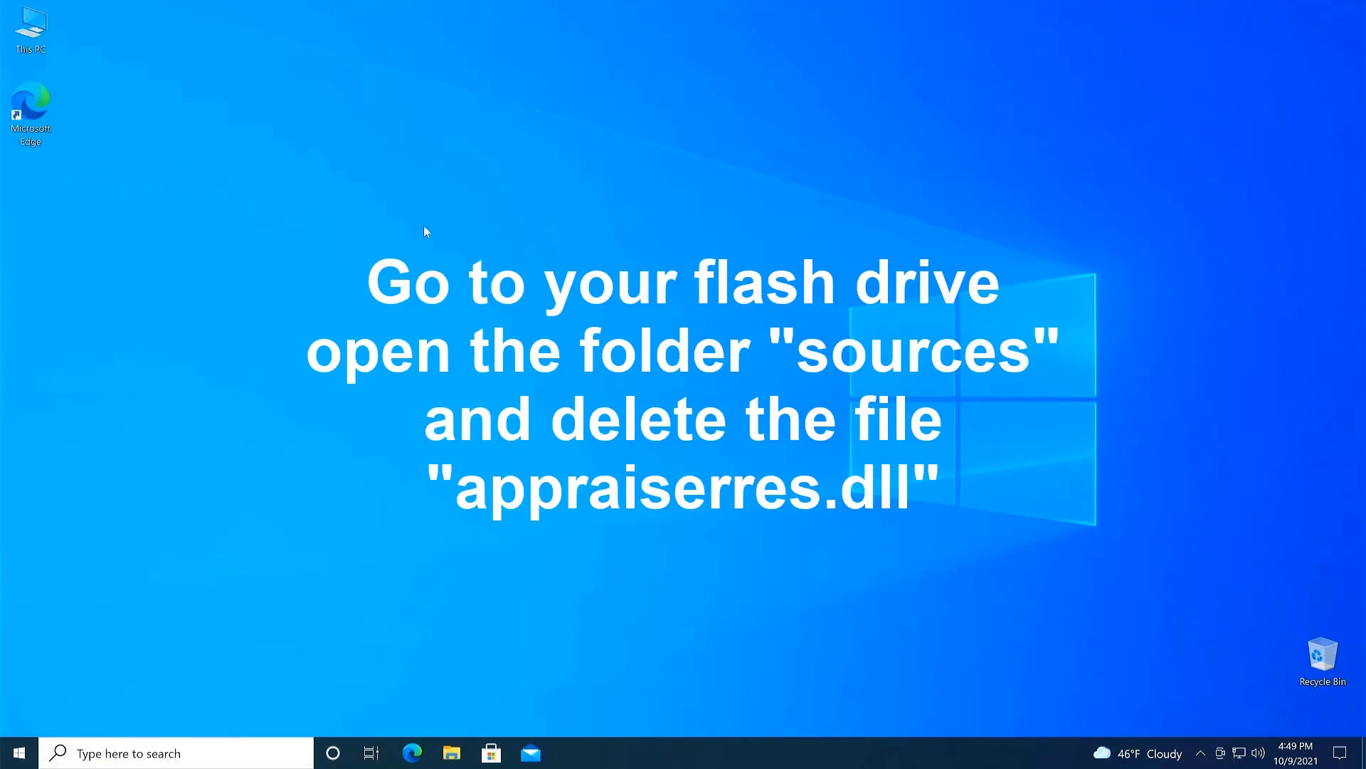
Open the sources folder on the ESD-USB (D:) flash drive
double_click(37, 30)
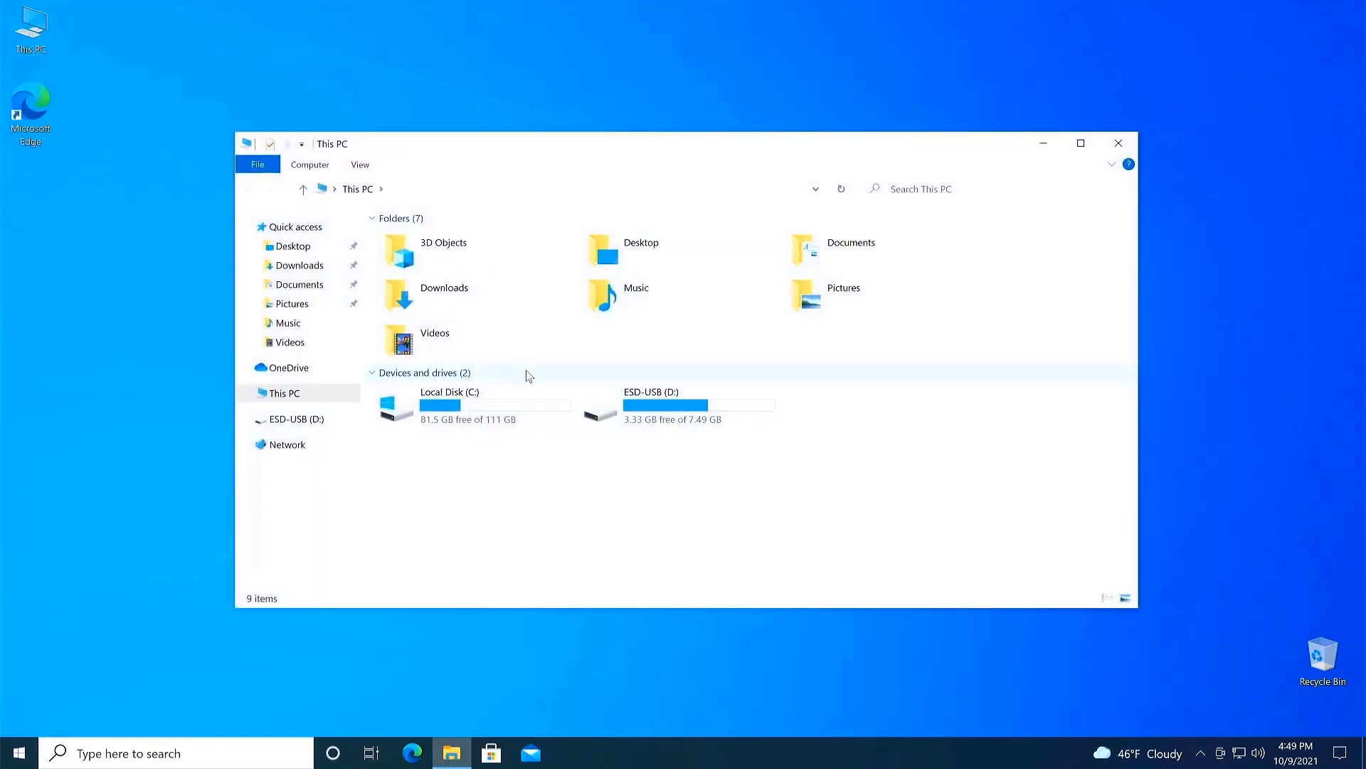
double_click(648, 415)
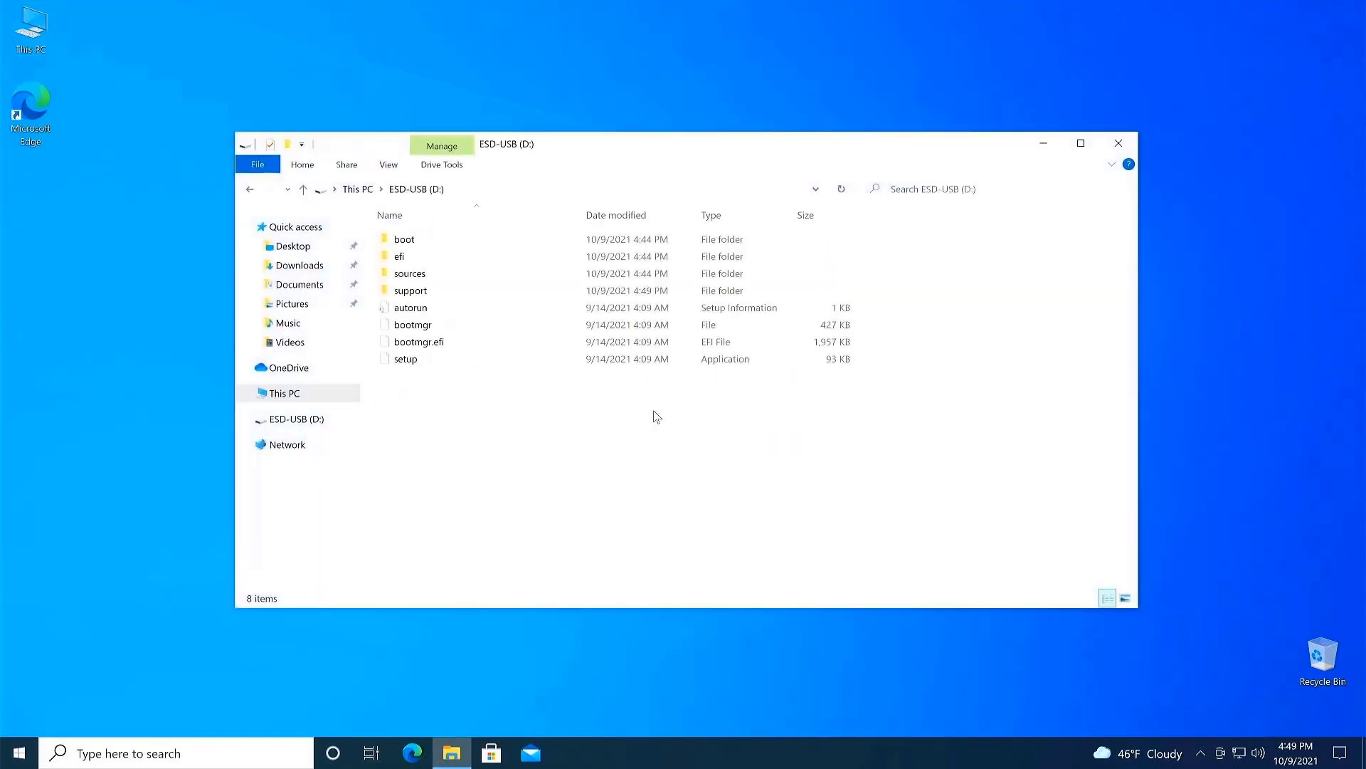
double_click(418, 278)
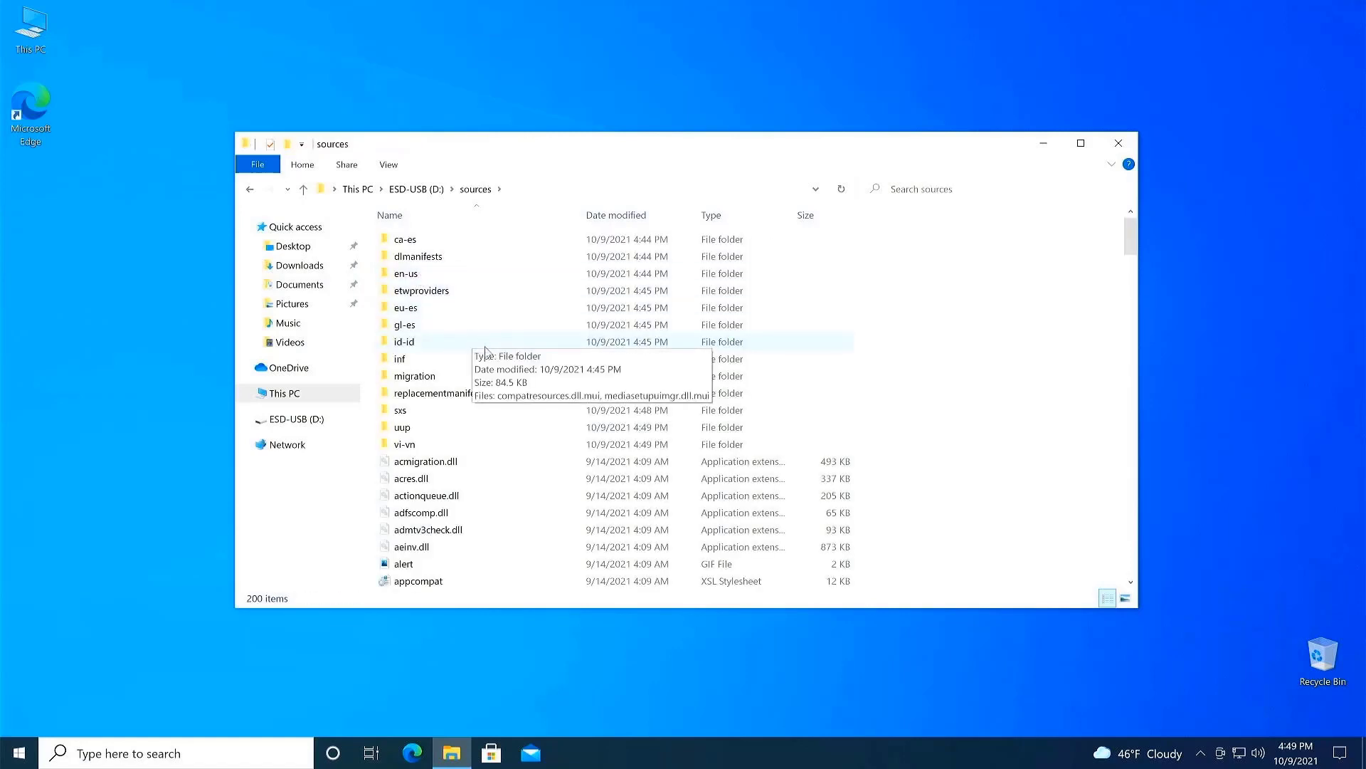
Permanently delete appraiserres.dll from the flash drive's sources folder and close the folder window
scroll(491, 356, down, 3)
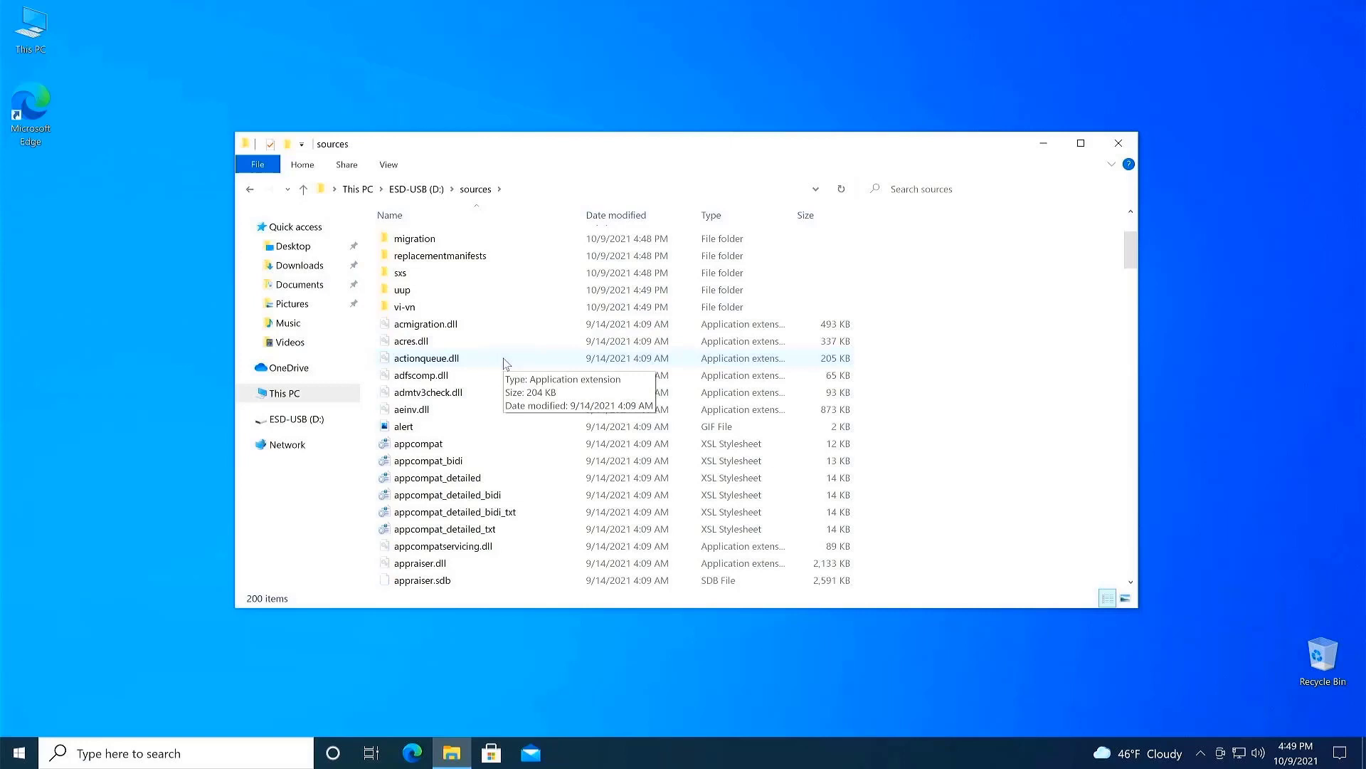
scroll(505, 364, down, 2)
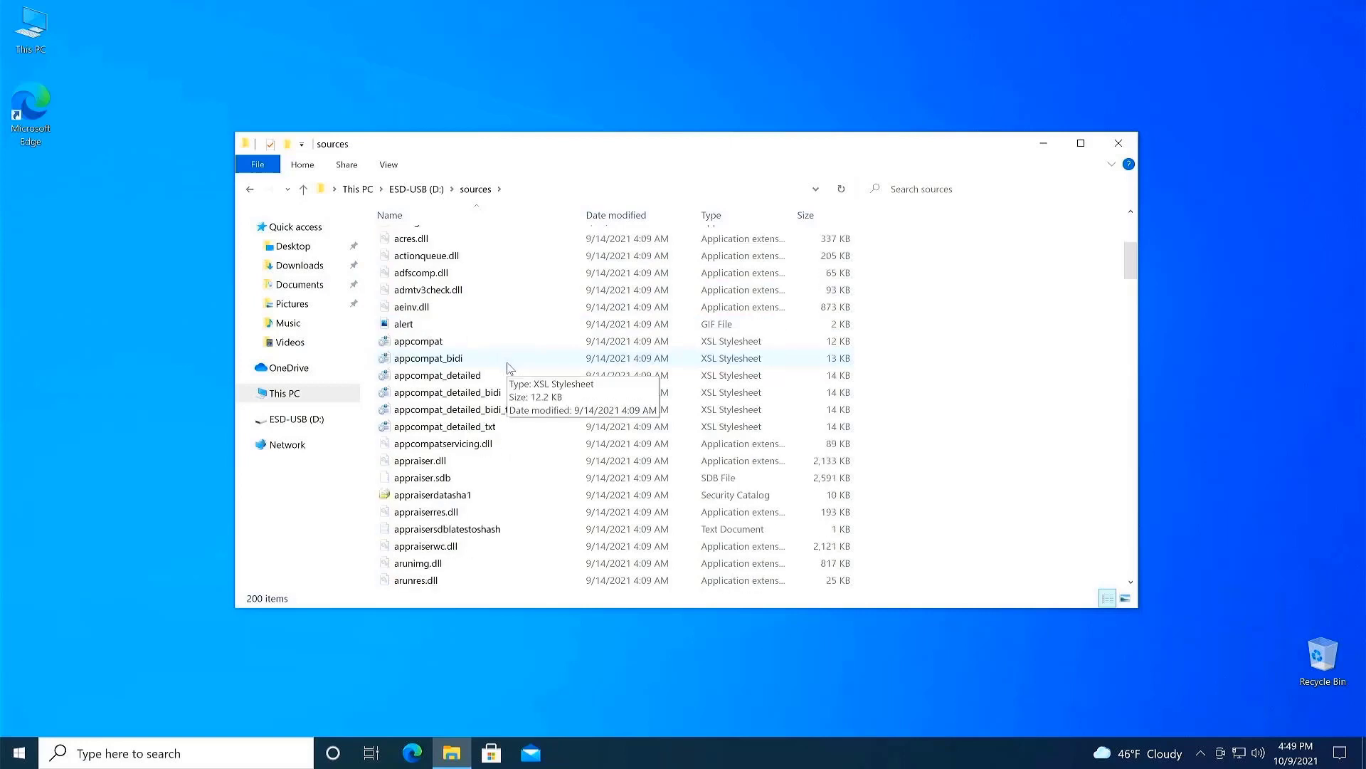
click(463, 515)
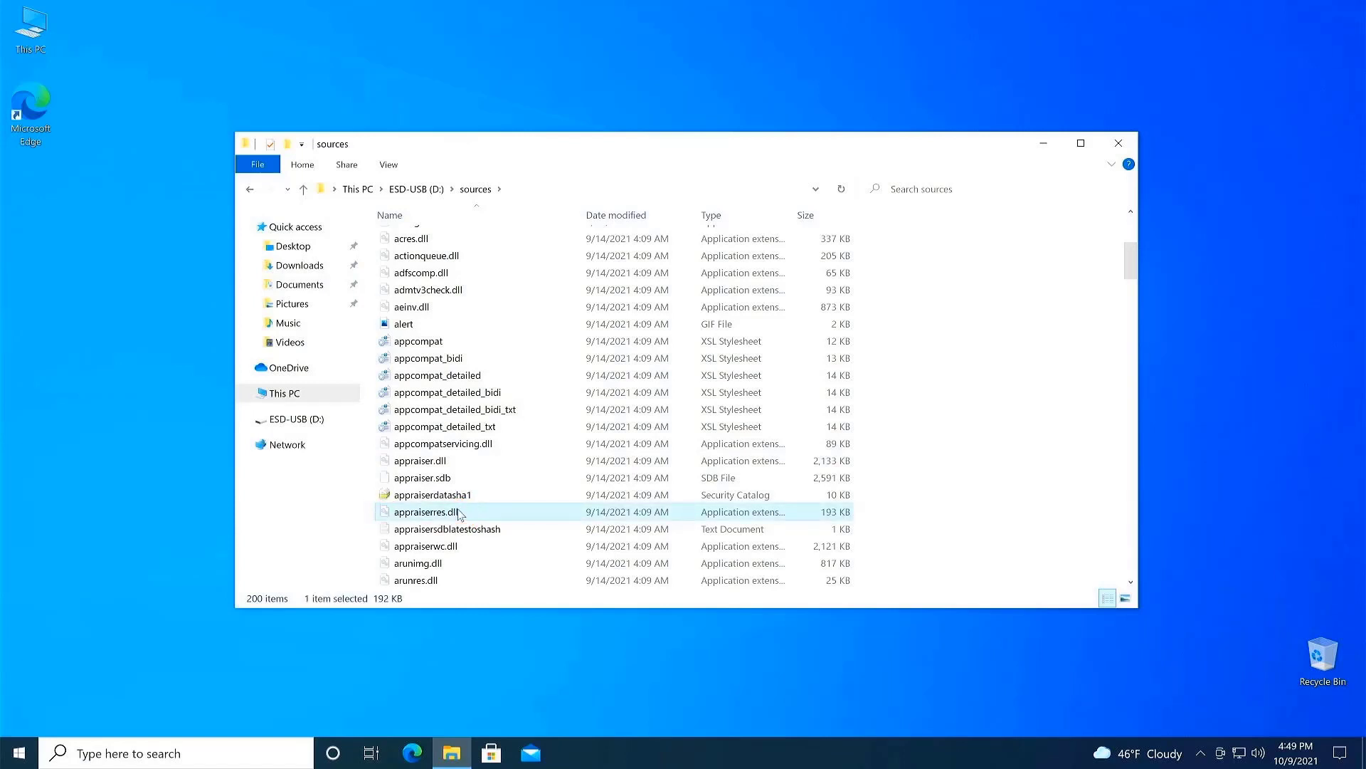
right_click(459, 512)
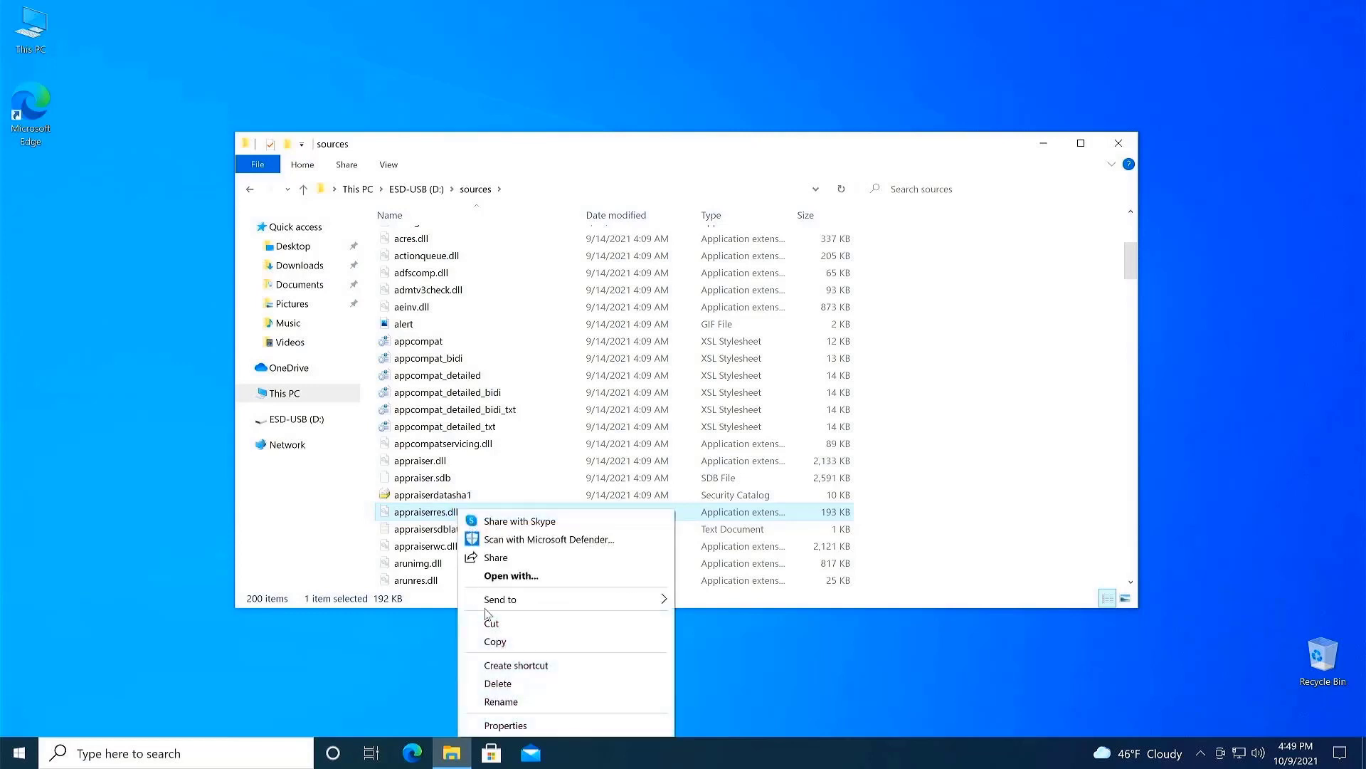
click(497, 685)
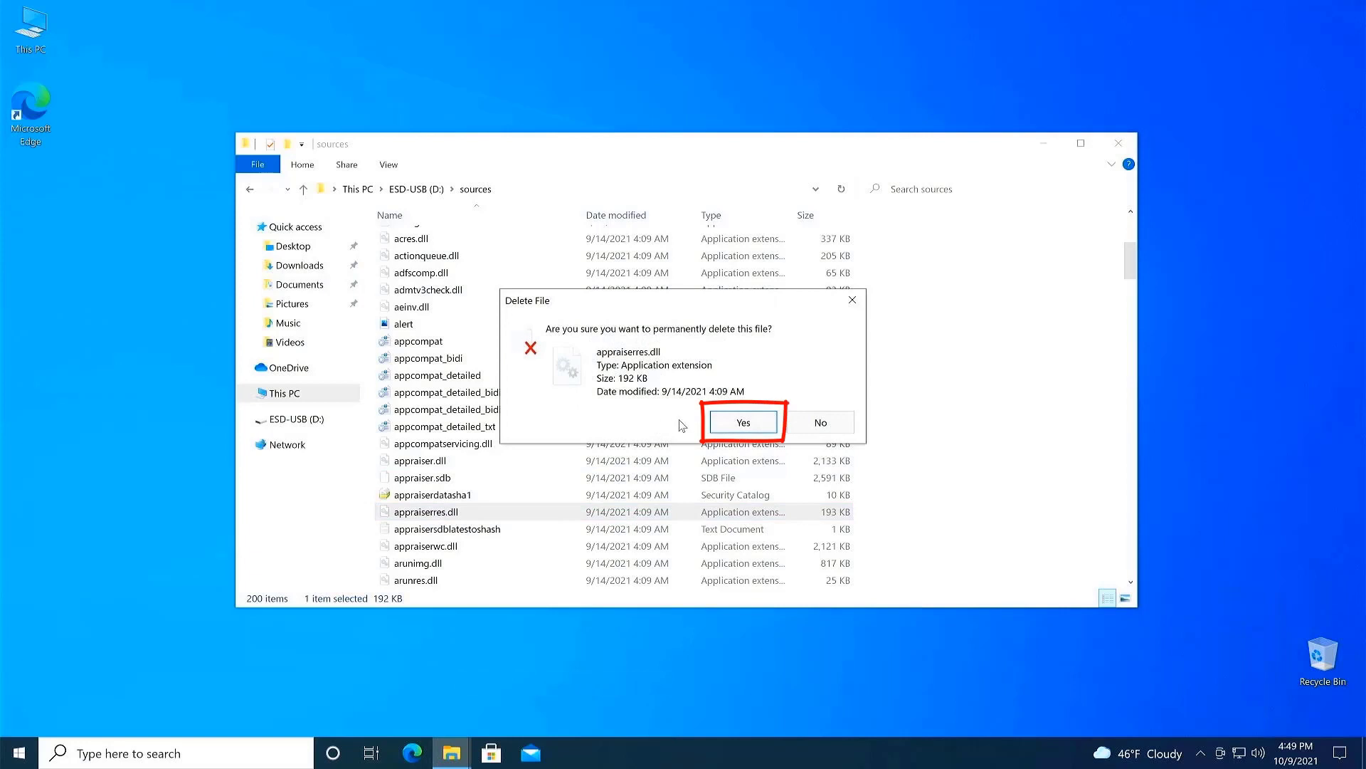
click(737, 423)
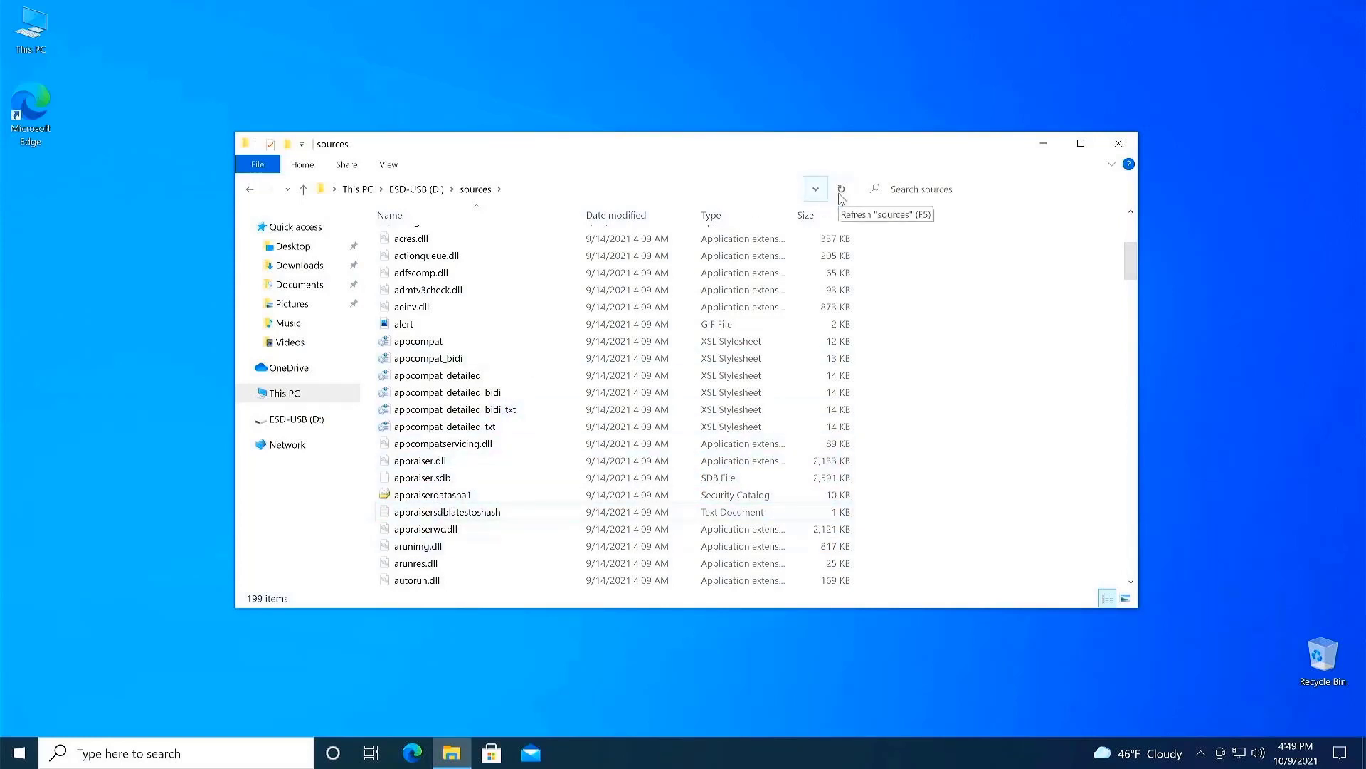
click(1119, 143)
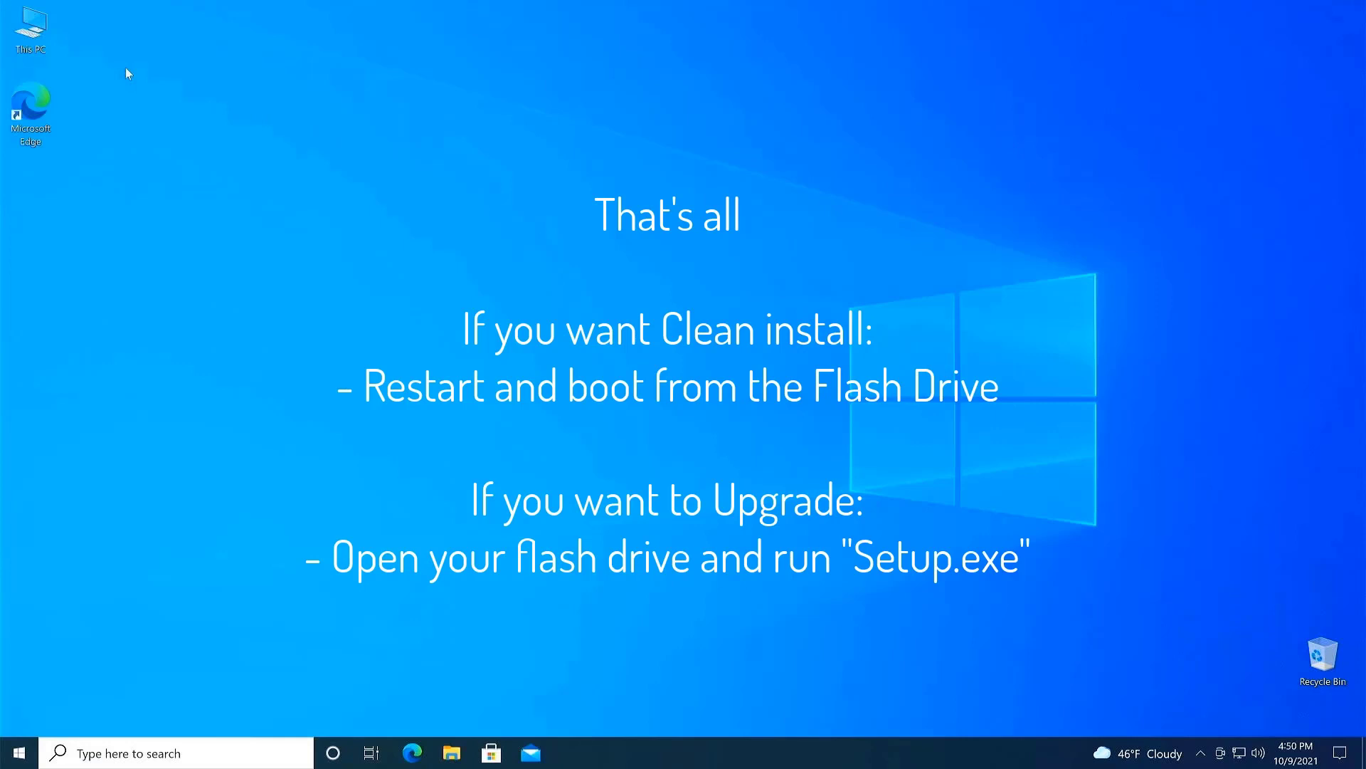
Run setup from the ESD-USB (D:) flash drive, allow it to make changes to the device, and close the folder window
double_click(34, 28)
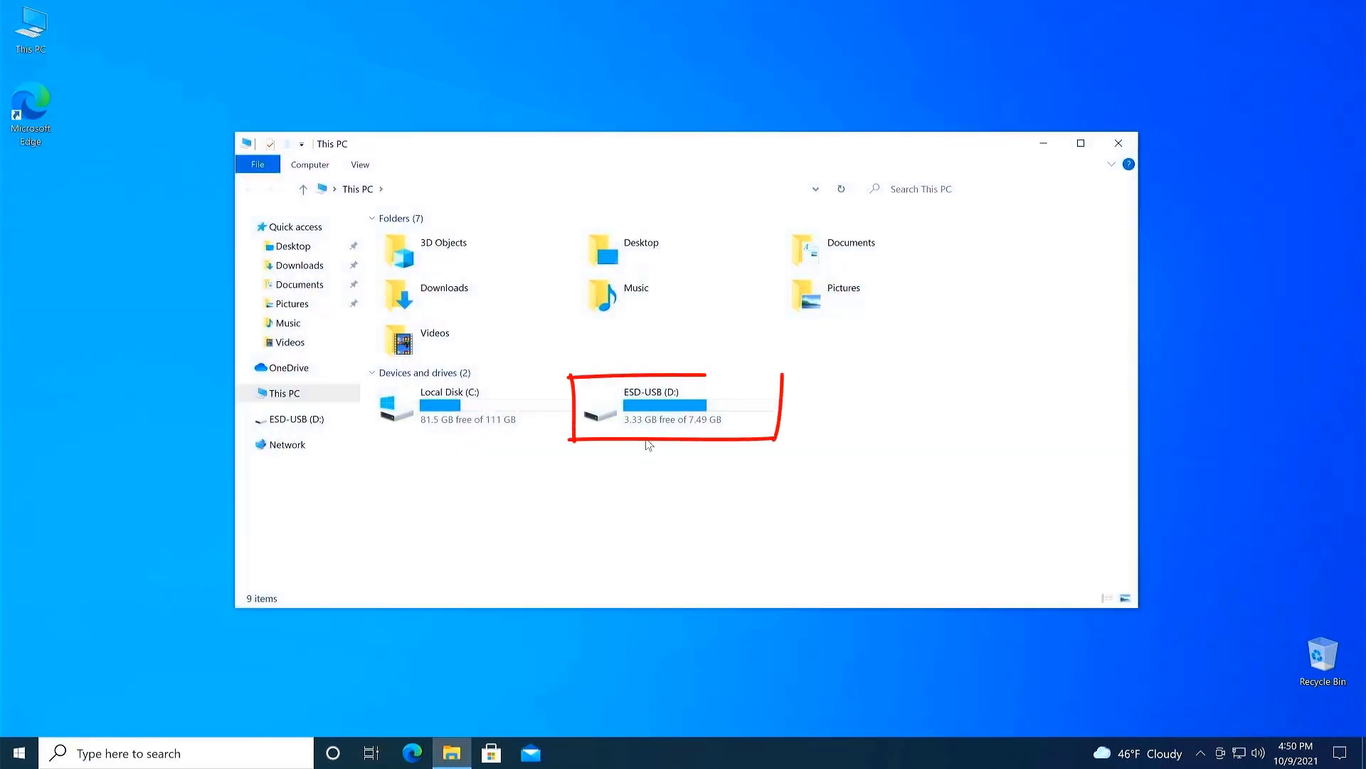
double_click(660, 407)
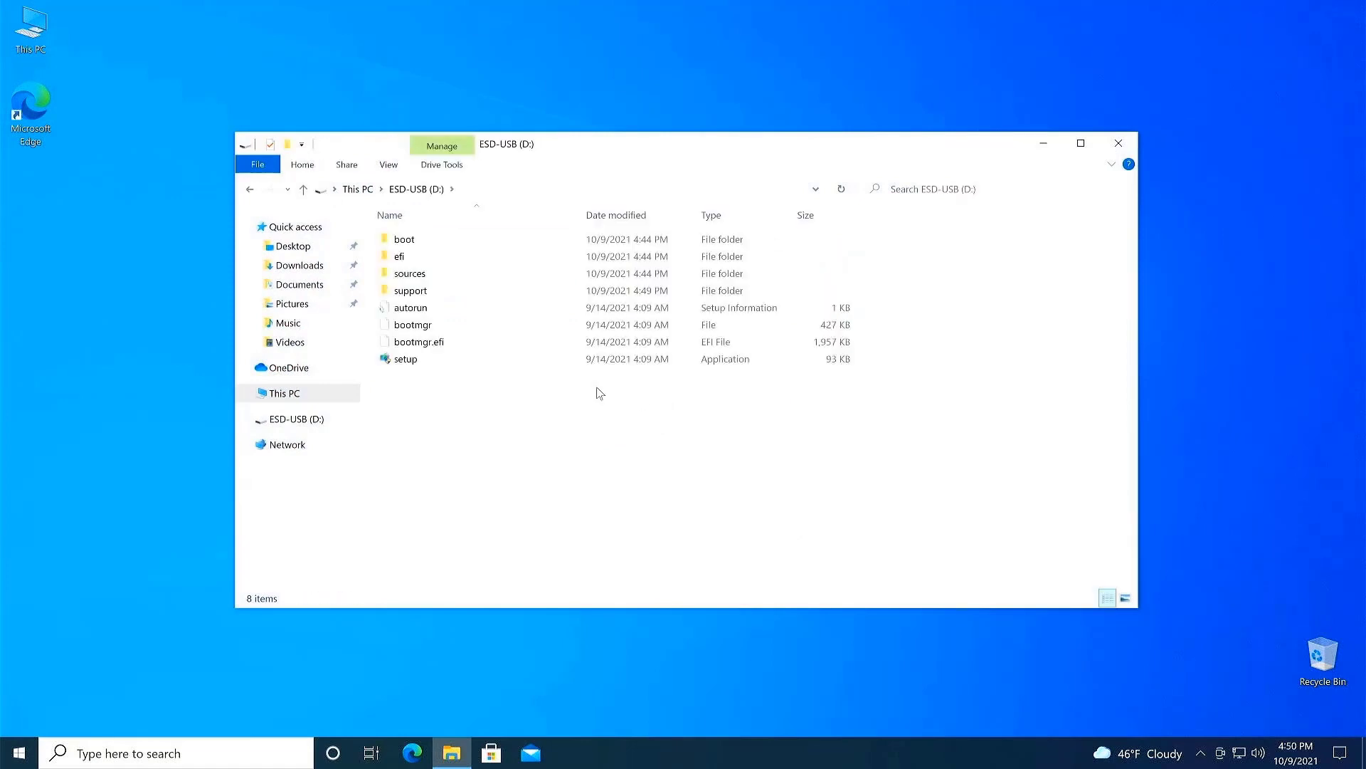
click(416, 364)
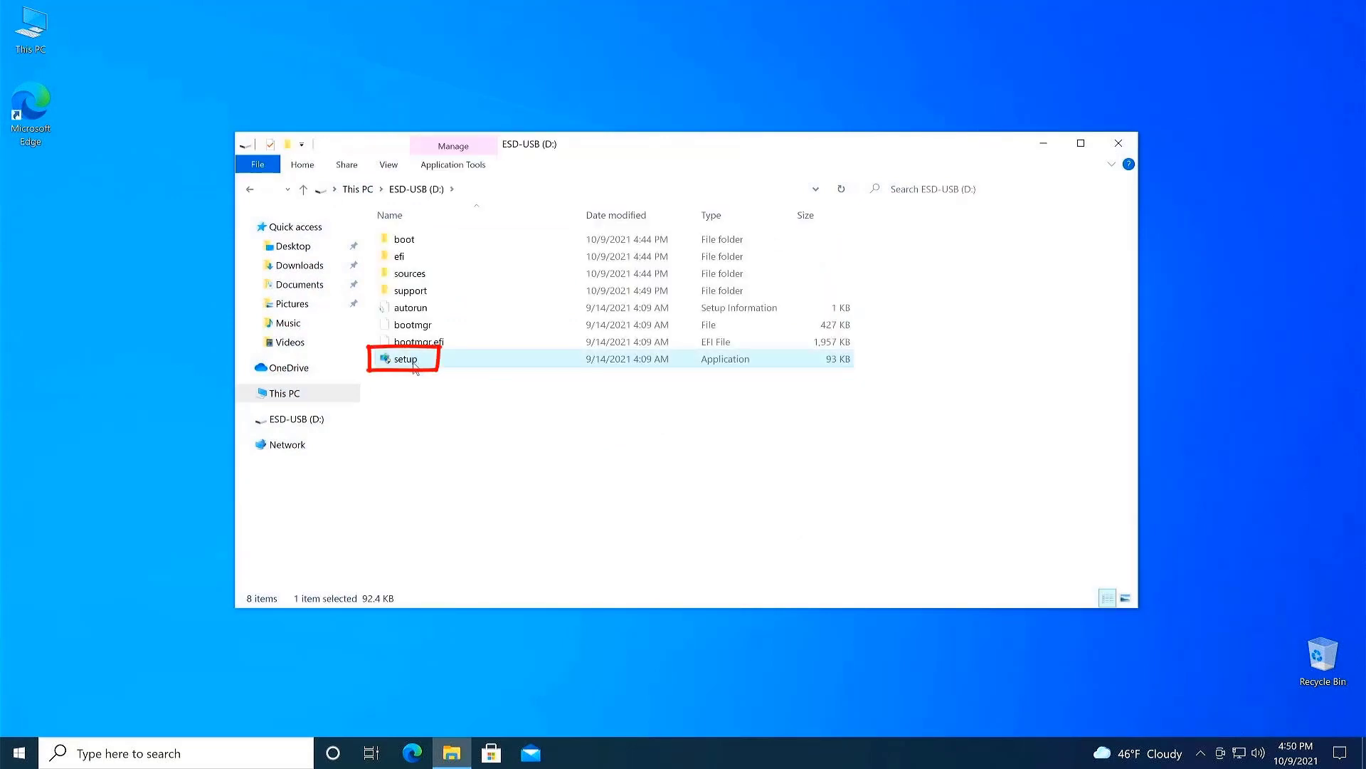
double_click(415, 361)
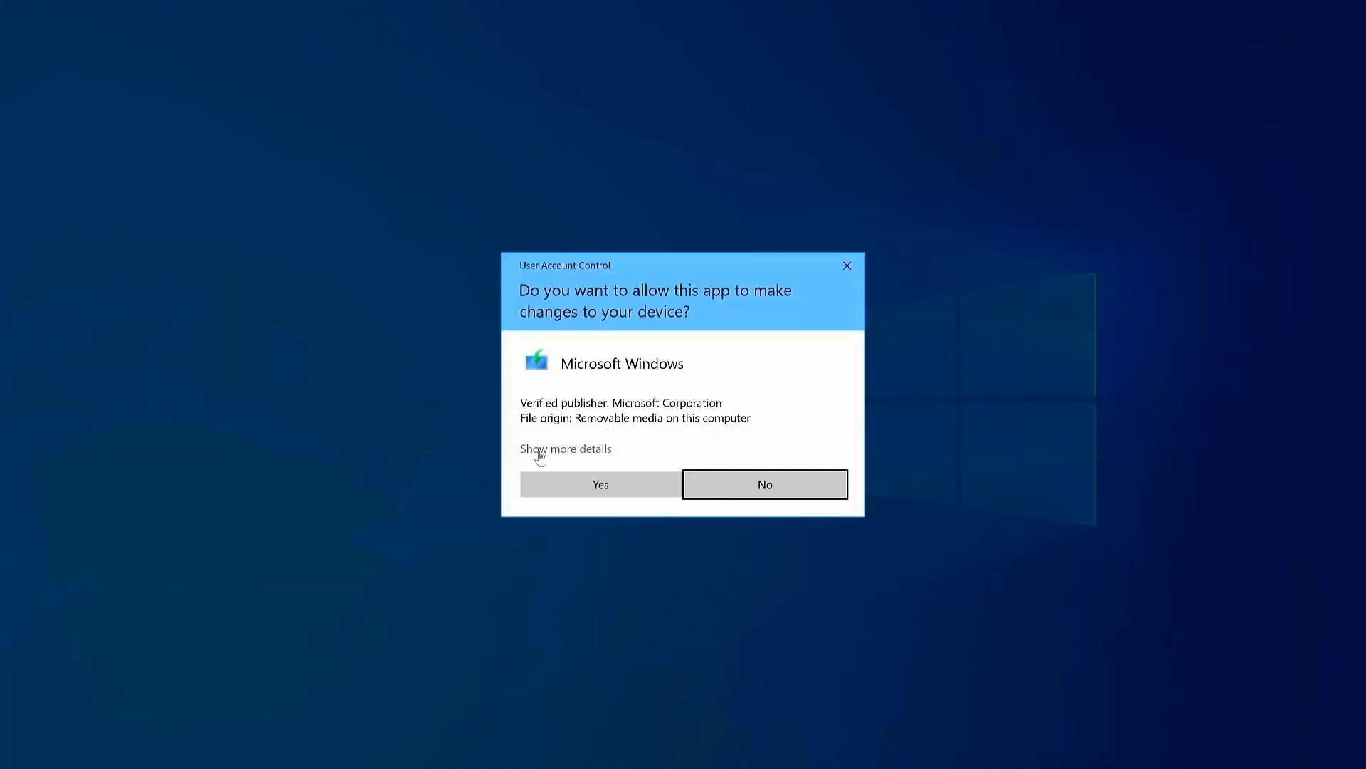
click(571, 478)
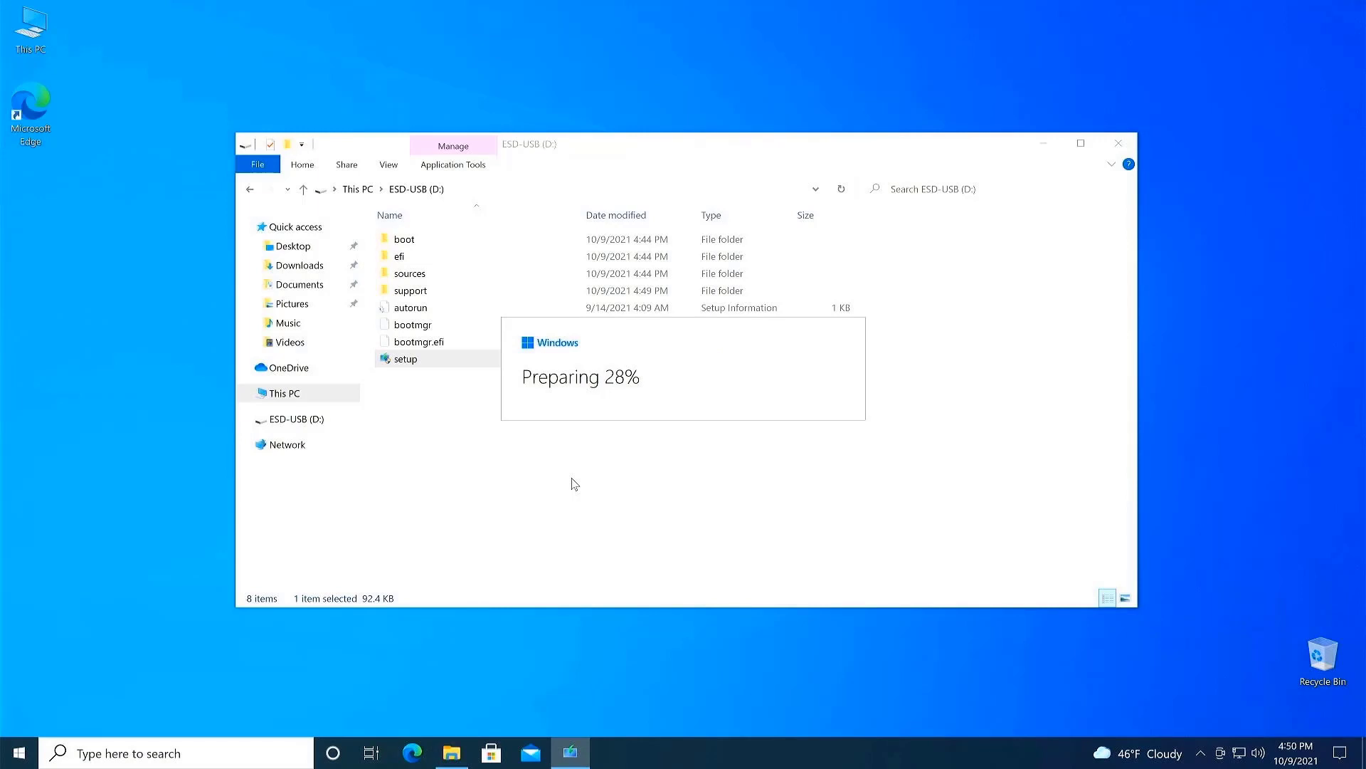
click(1118, 145)
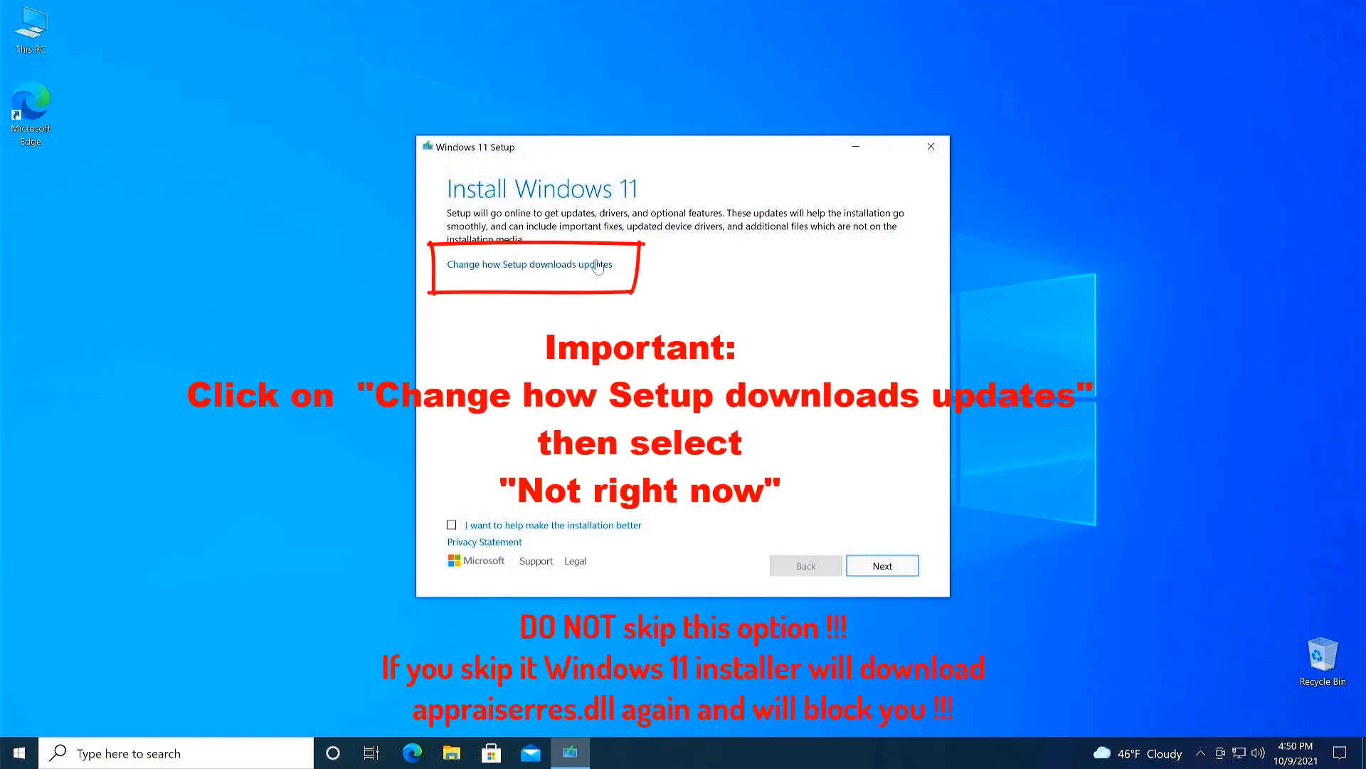
Change how Setup downloads updates to "Not right now" and continue to the license terms
click(507, 267)
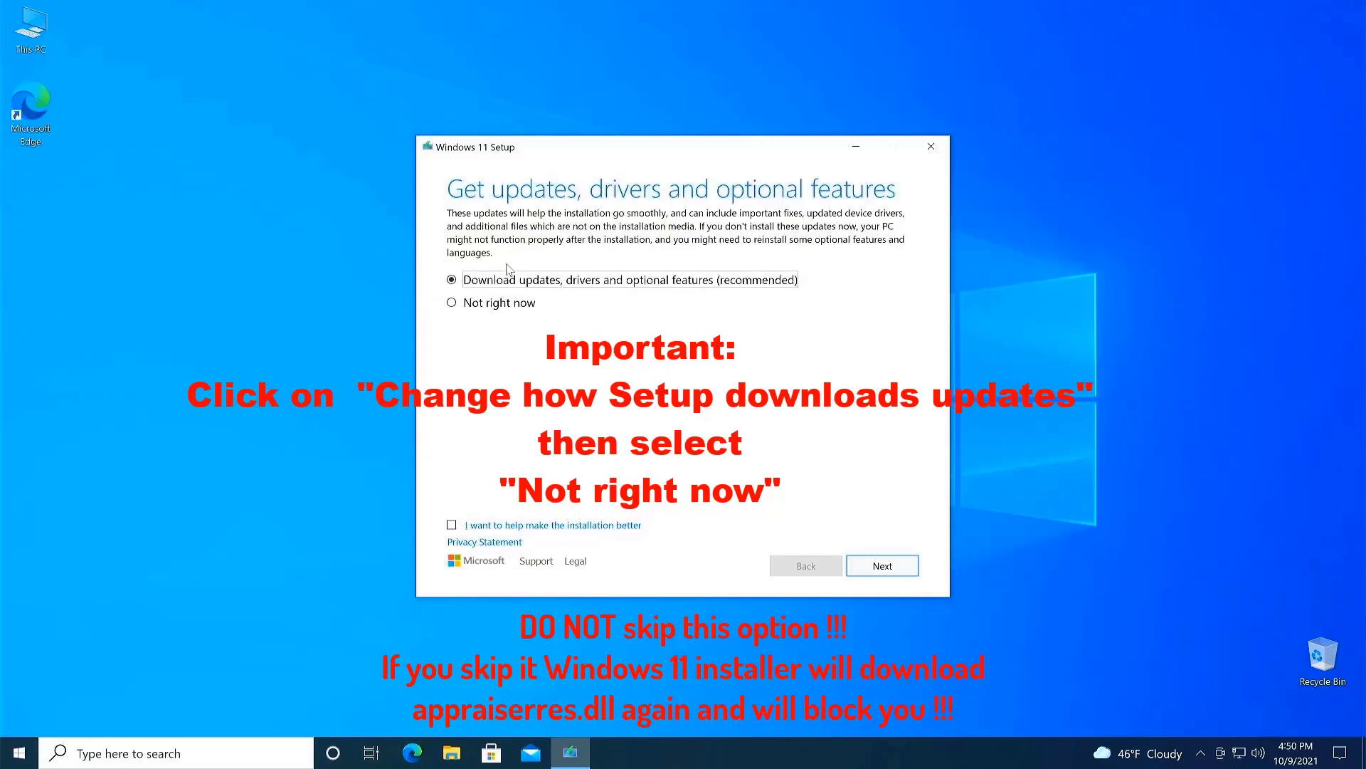
click(506, 306)
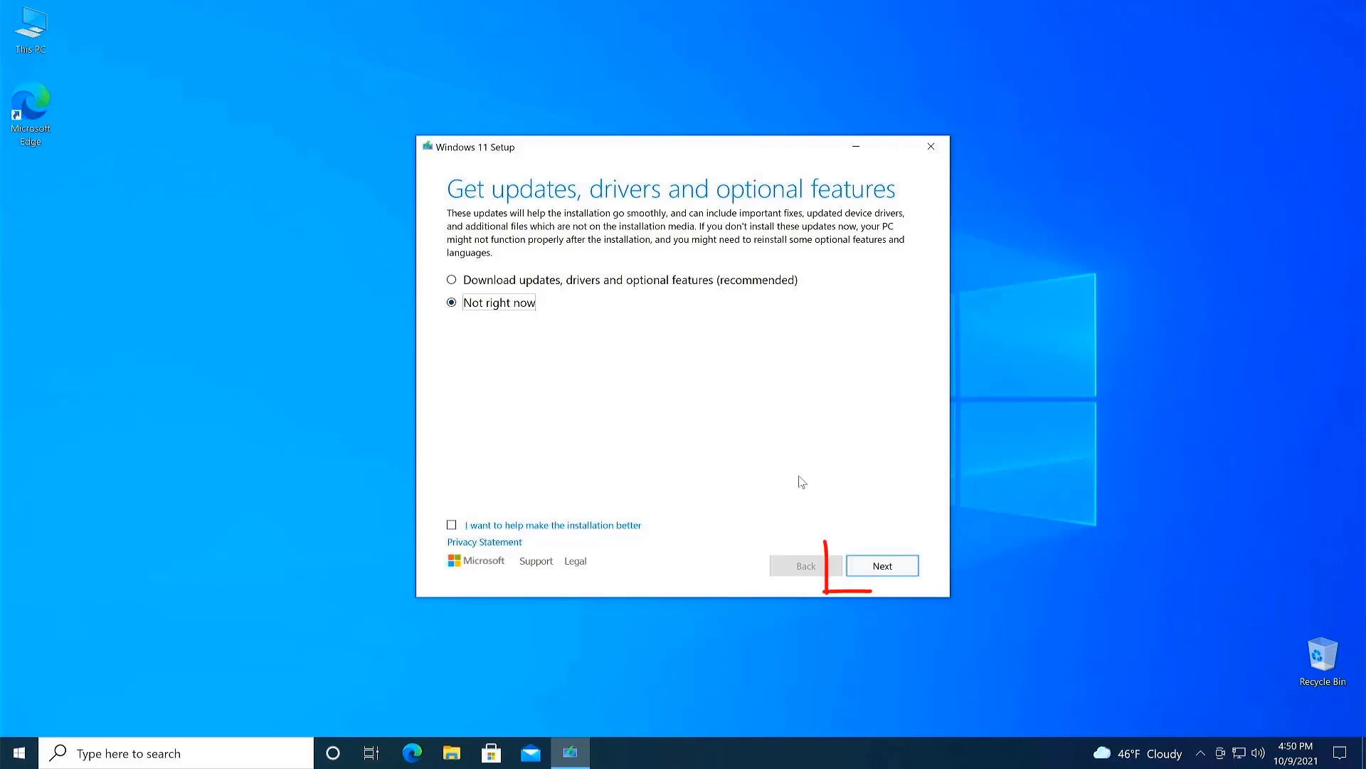
click(889, 569)
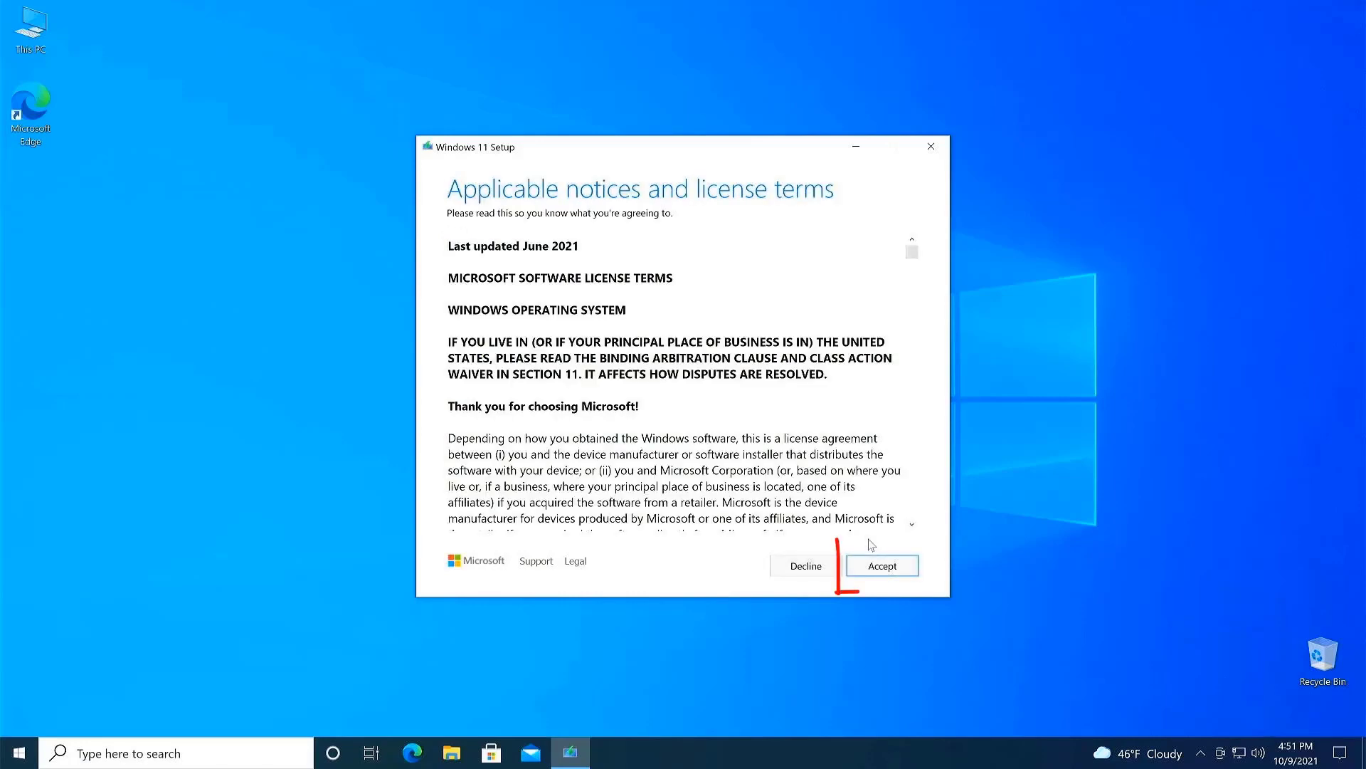
Accept the license terms and start installing Windows 11 Pro, keeping personal files and apps
click(881, 566)
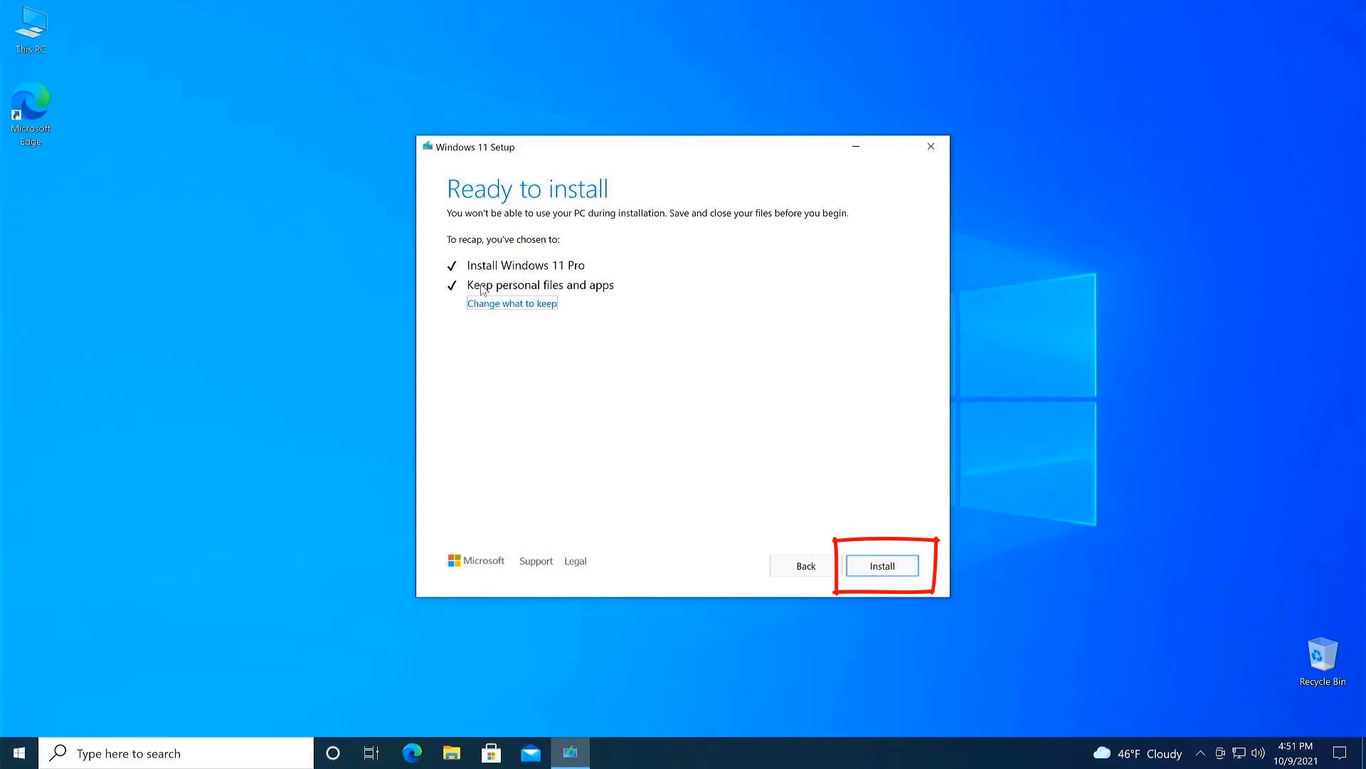
click(885, 573)
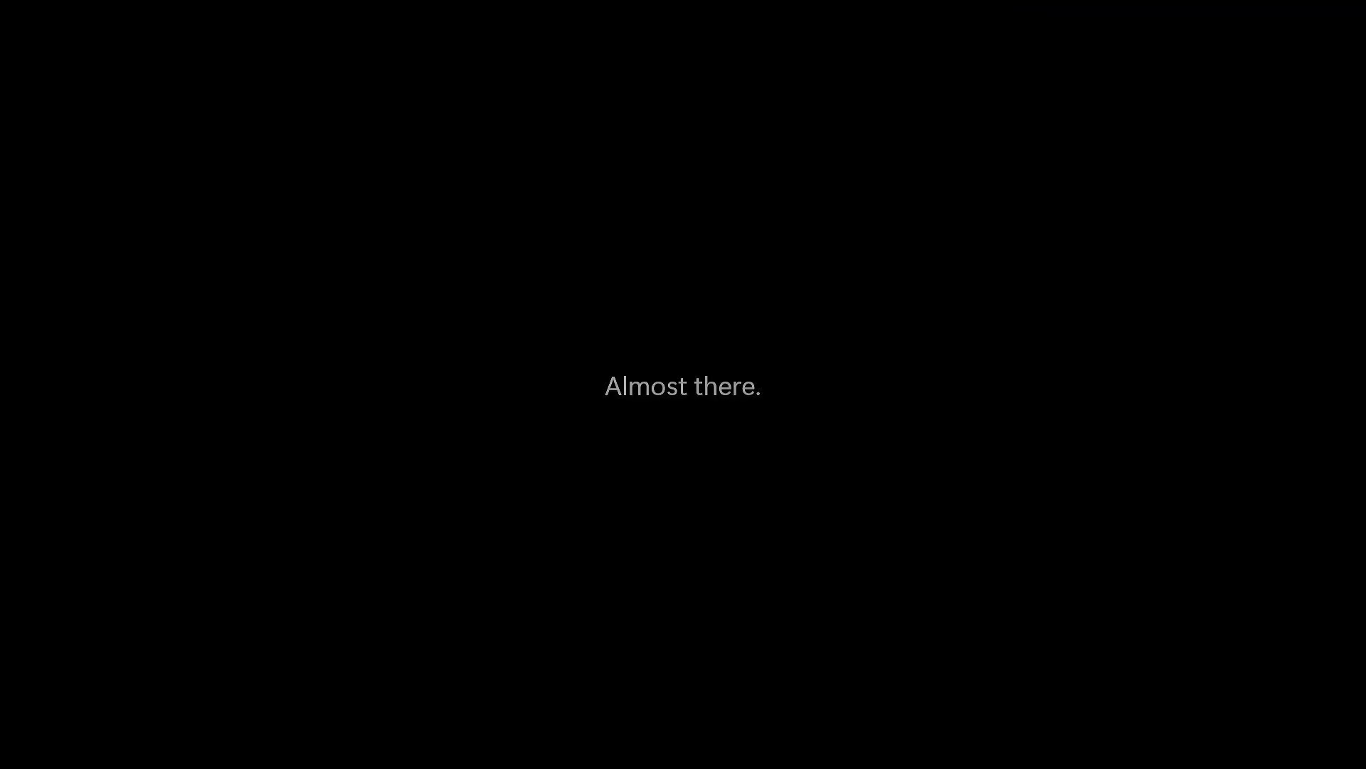
Open the system's About page in Settings to examine the device and Windows specifications
key(super)
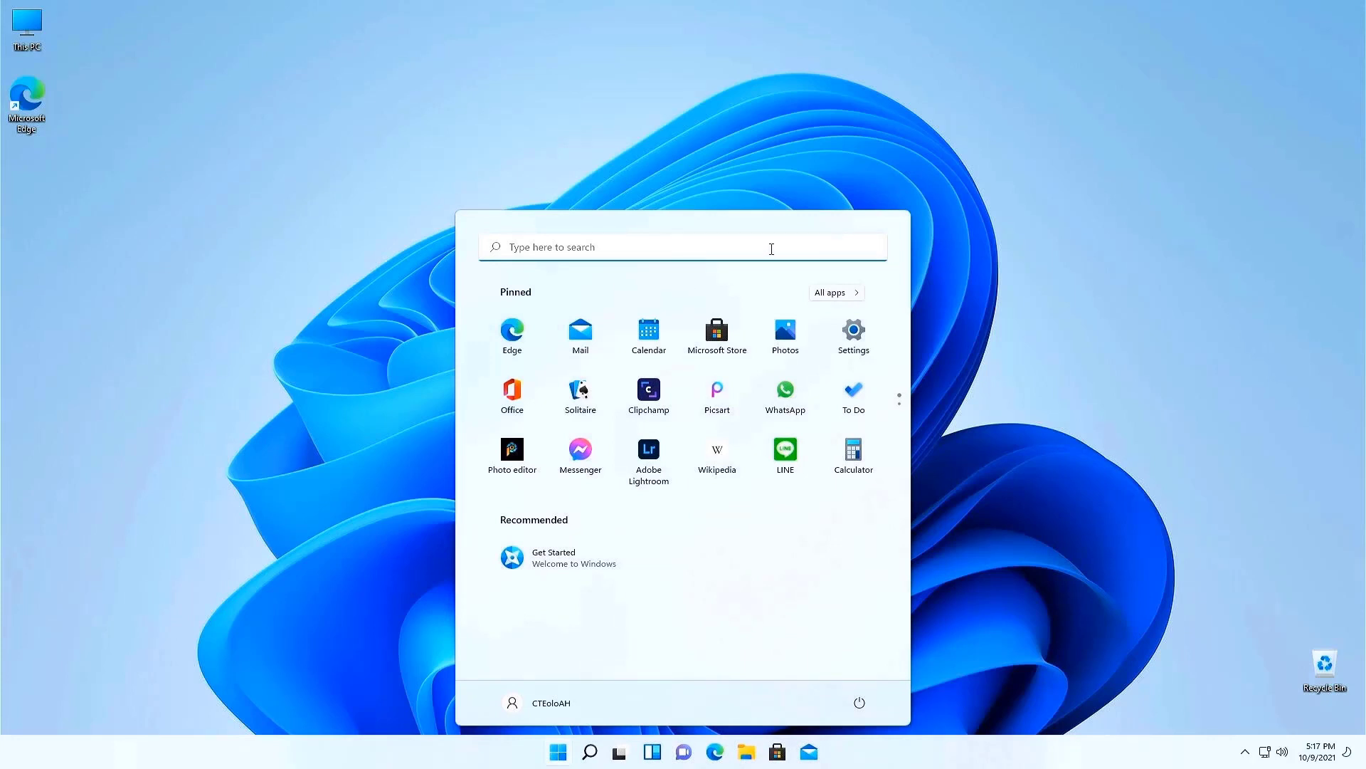
click(853, 349)
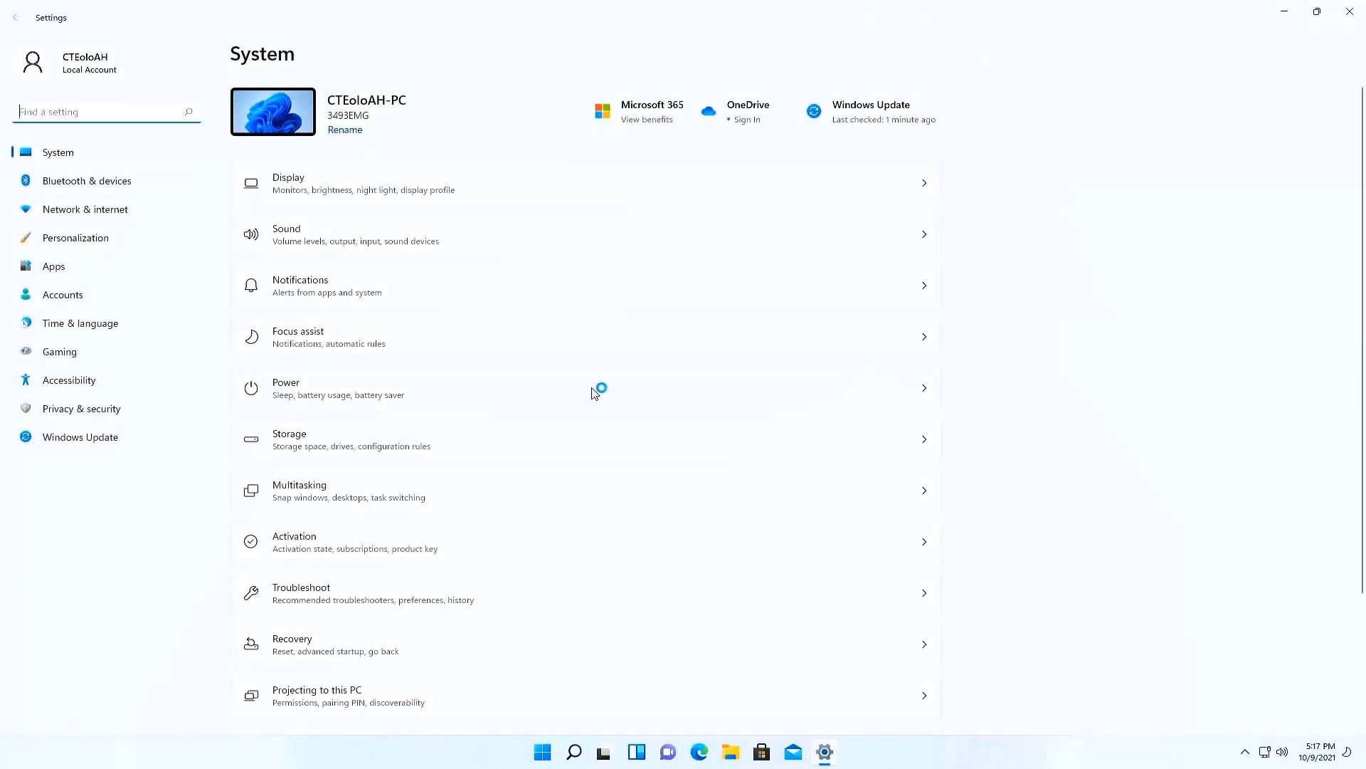
scroll(544, 441, down, 2)
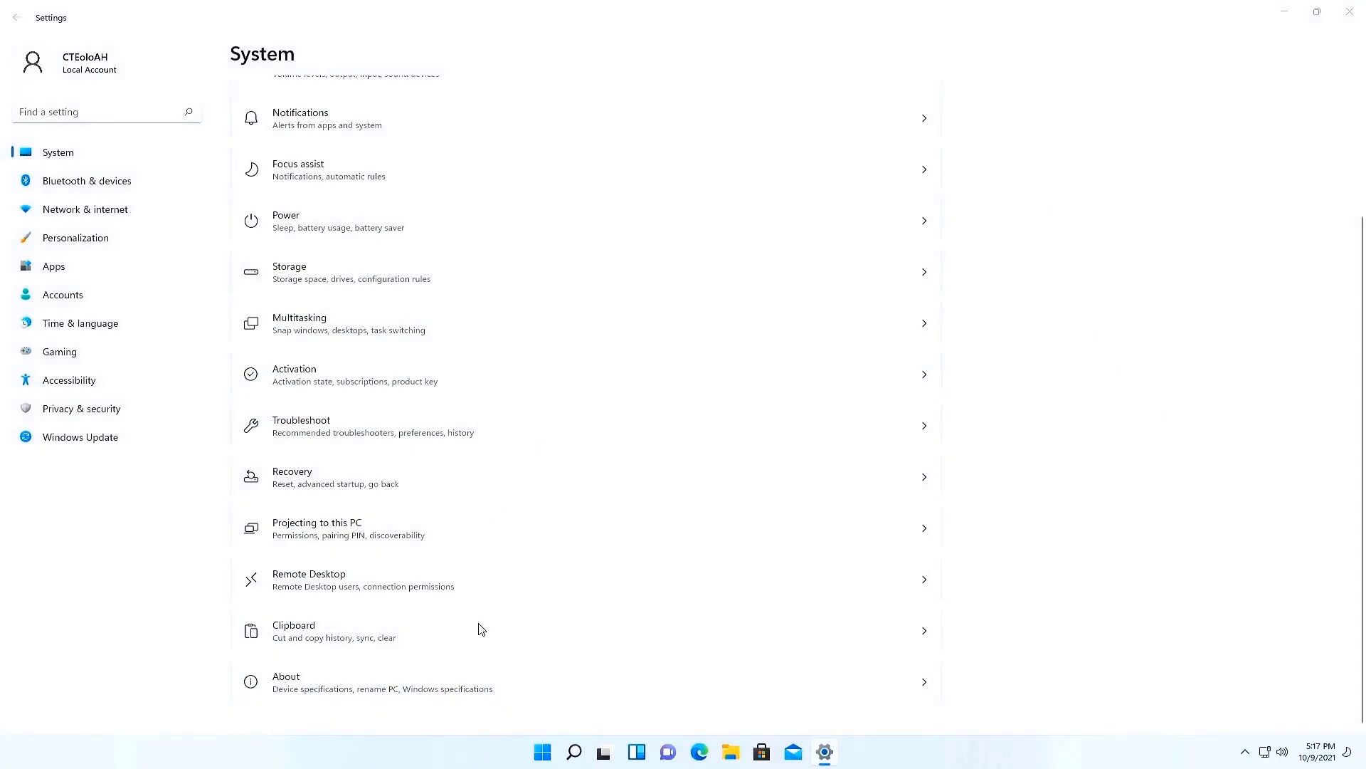
click(447, 688)
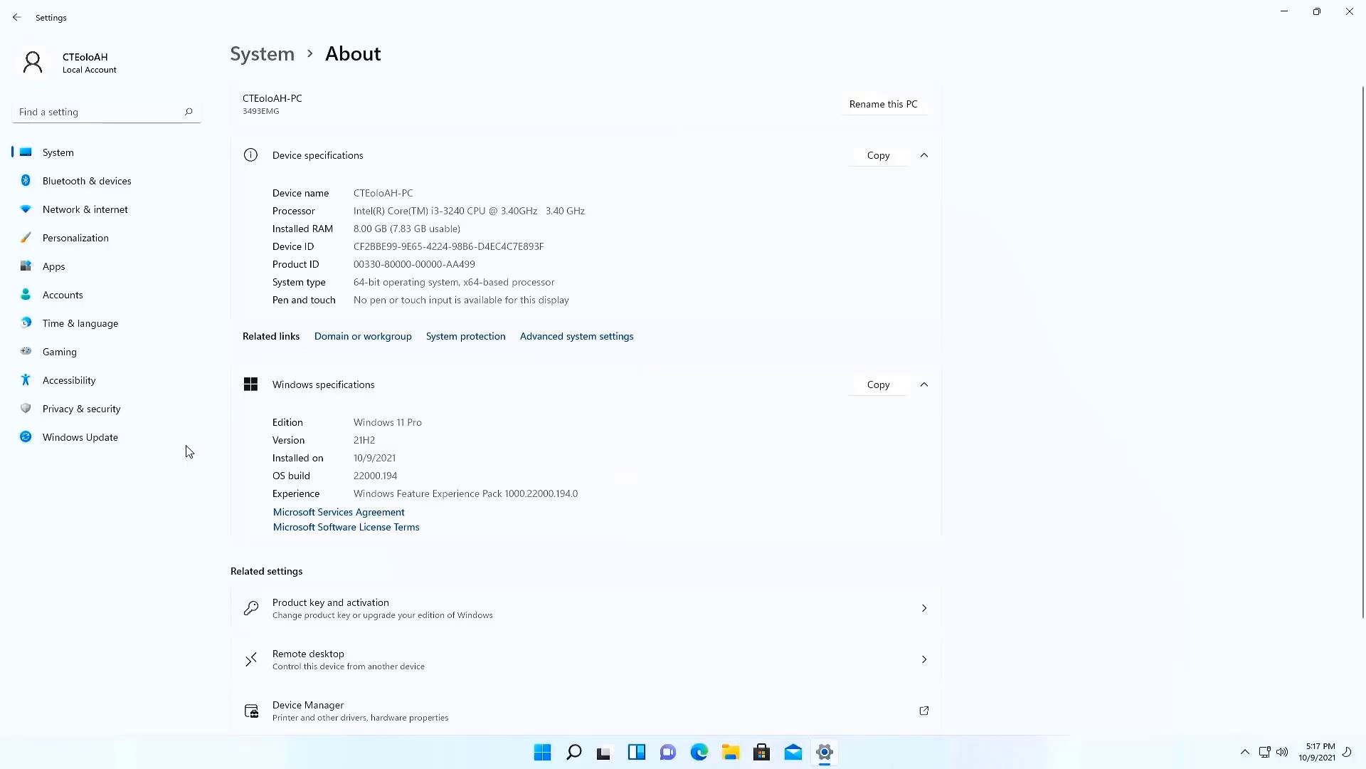
Download the pending Microsoft Defender Antivirus security intelligence update in Windows Update and check for updates again
click(92, 439)
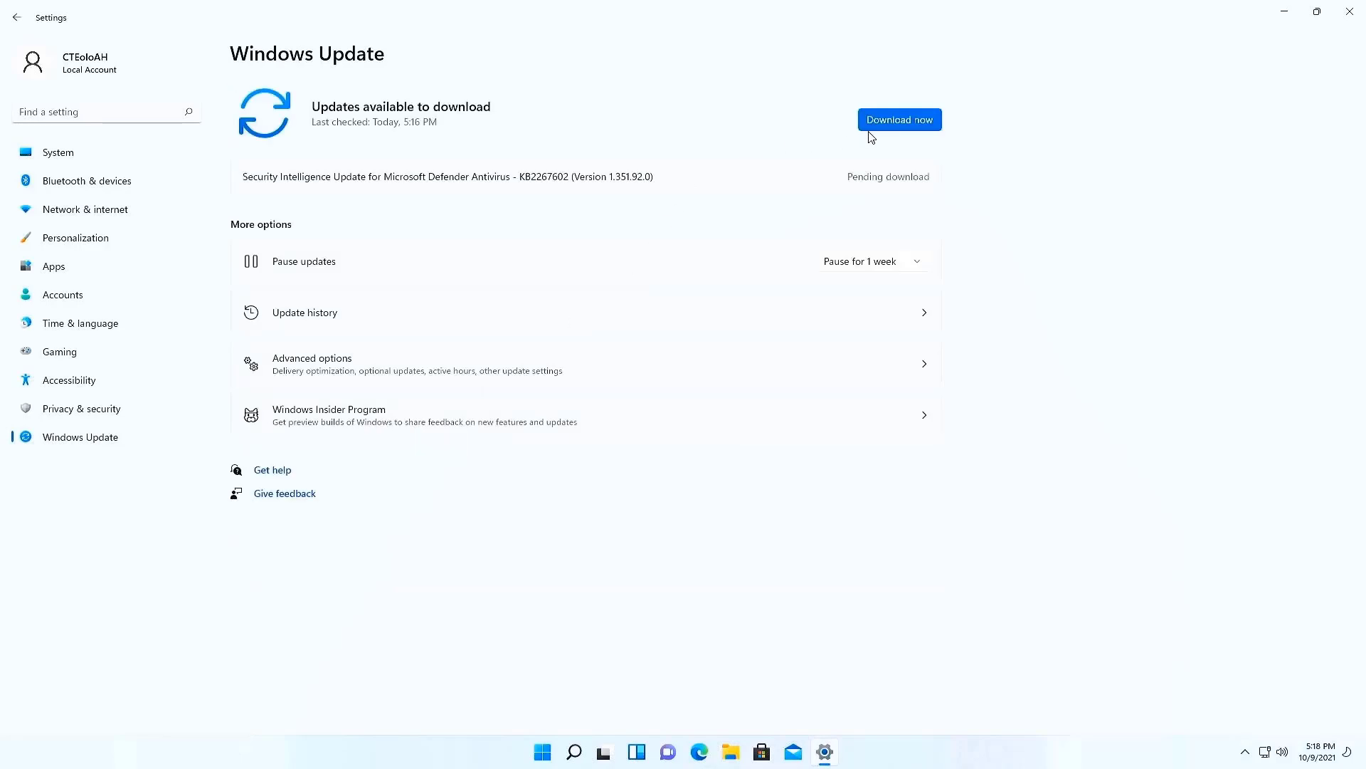
click(889, 124)
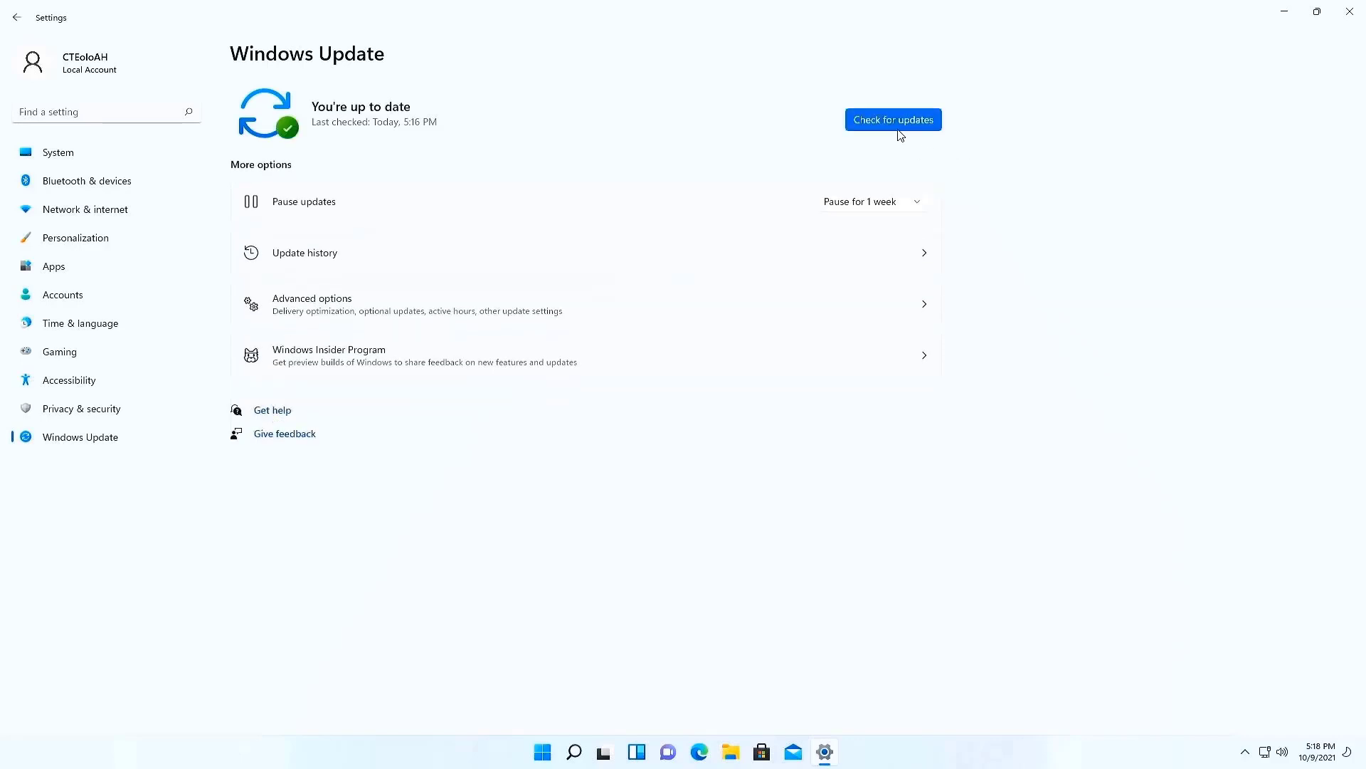
click(900, 133)
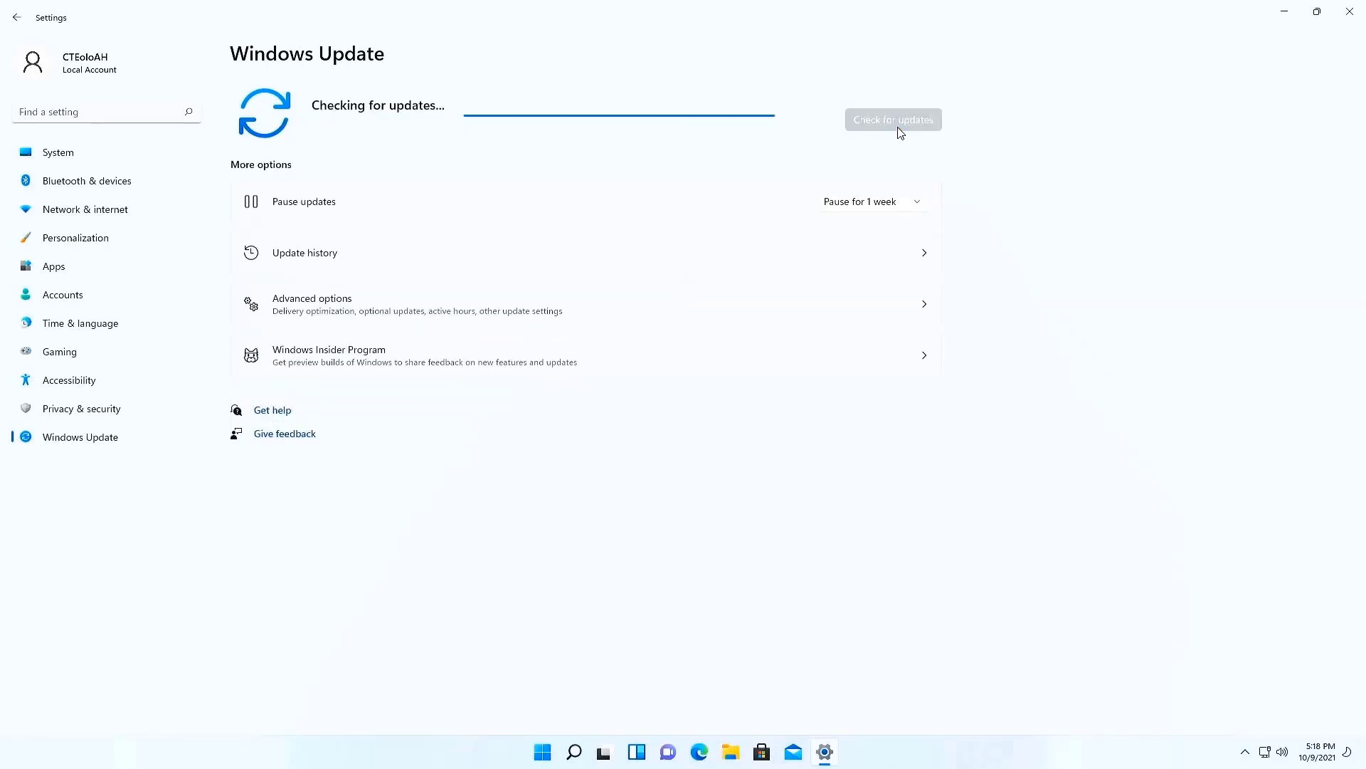